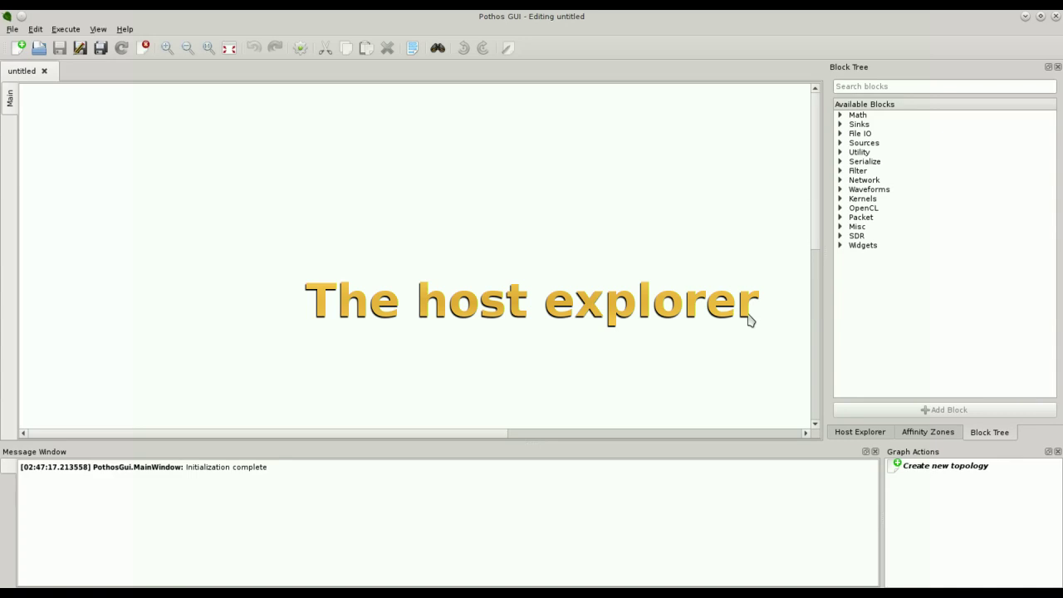
Add tcp://blarg.local as a new host URI in the Host Explorer.
left_click(877, 434)
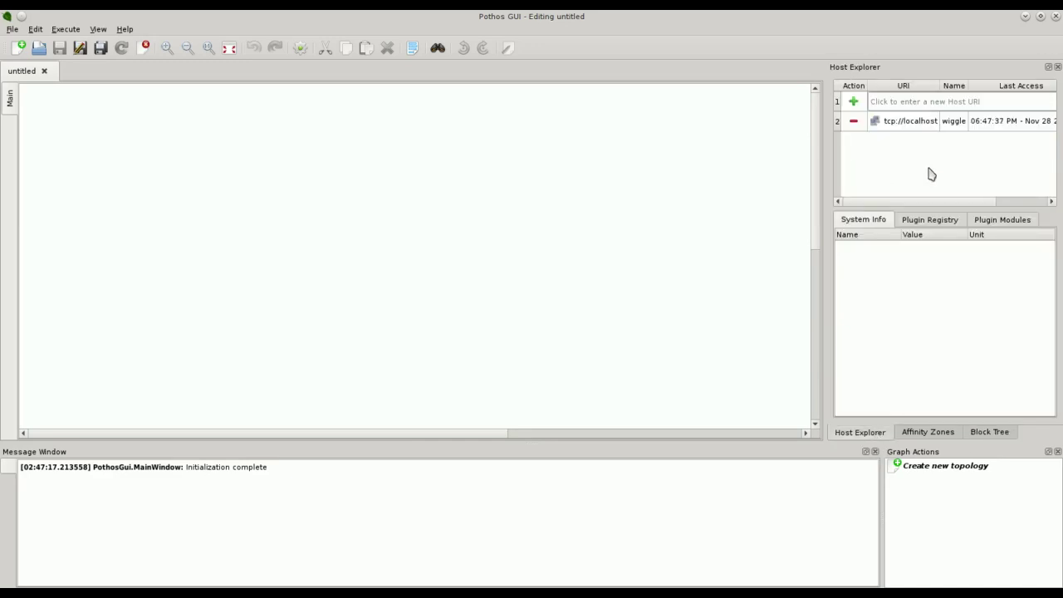
left_click(948, 103)
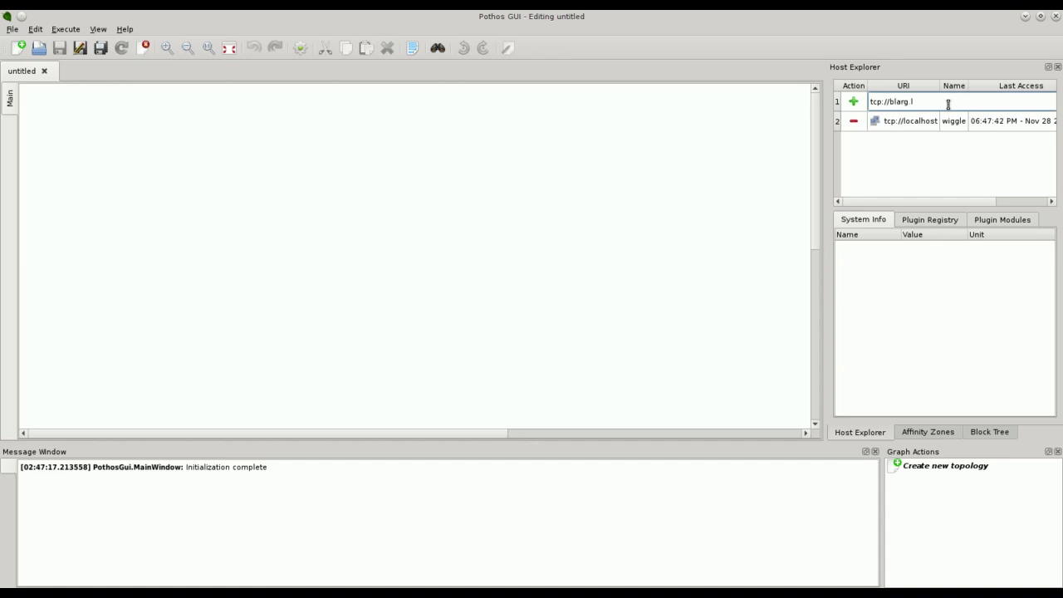
type("blarg.local")
key("Return")
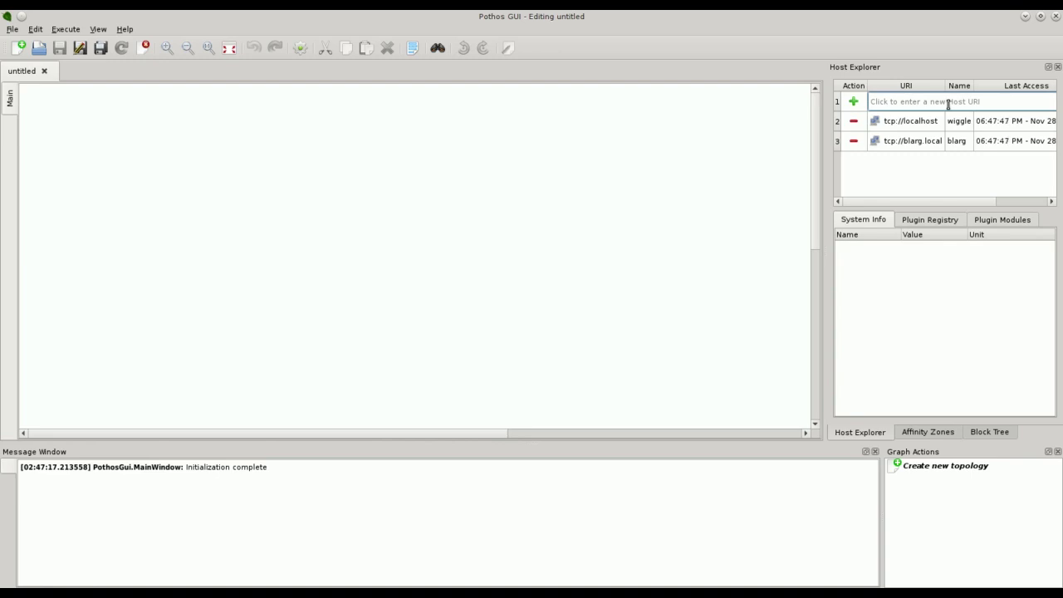
Examine the system information of the tcp://blarg.local host, down to its OpenCL, SDR device and SoapySDR entries.
left_click(916, 147)
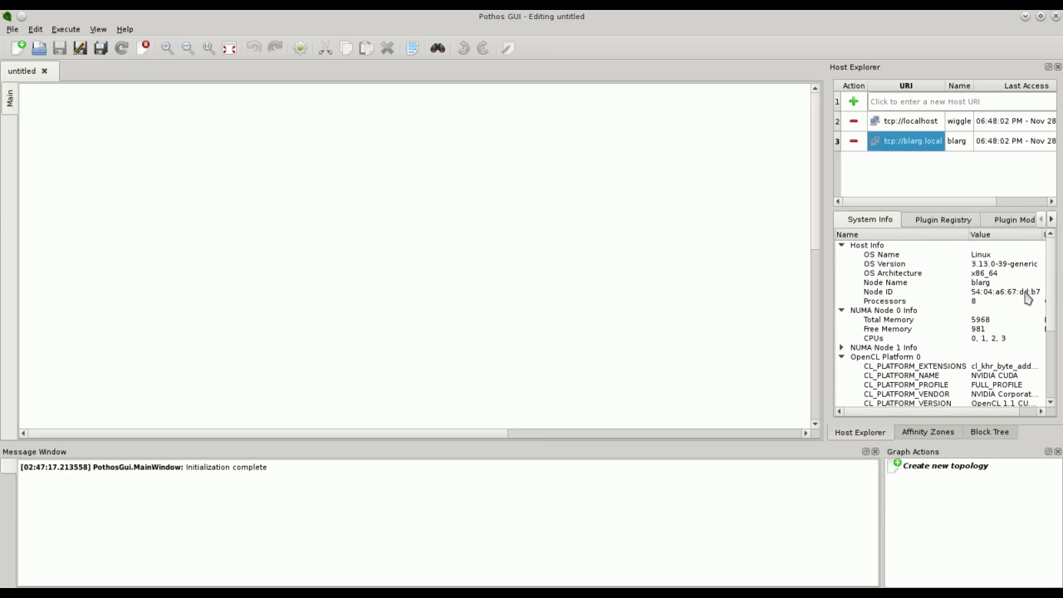
left_click_drag(1050, 262, 1052, 305)
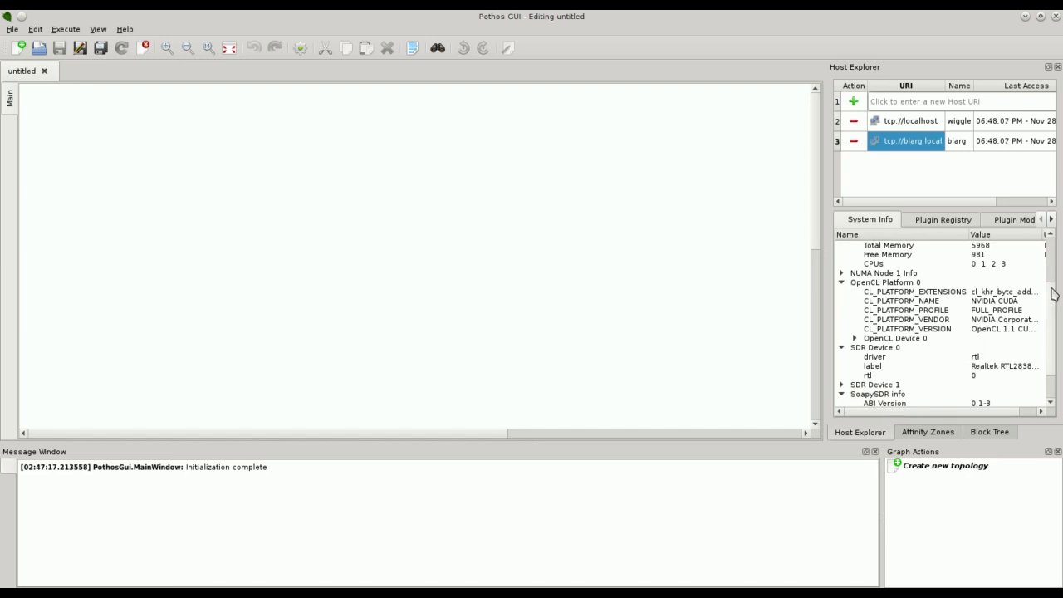
left_click_drag(1054, 295, 1054, 326)
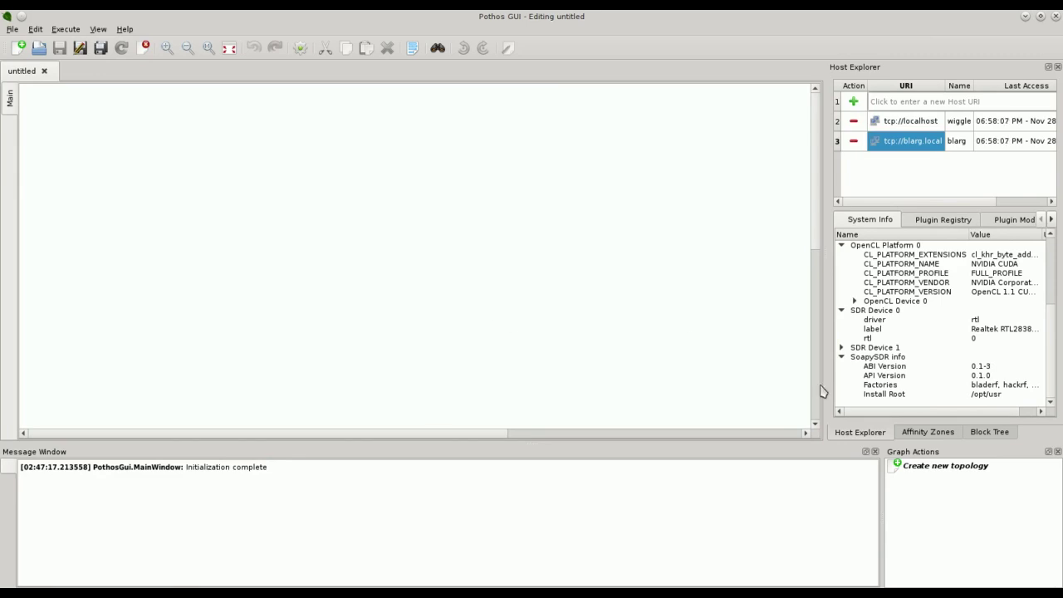
Create a new affinity zone named remote.
left_click(925, 436)
left_click(913, 411)
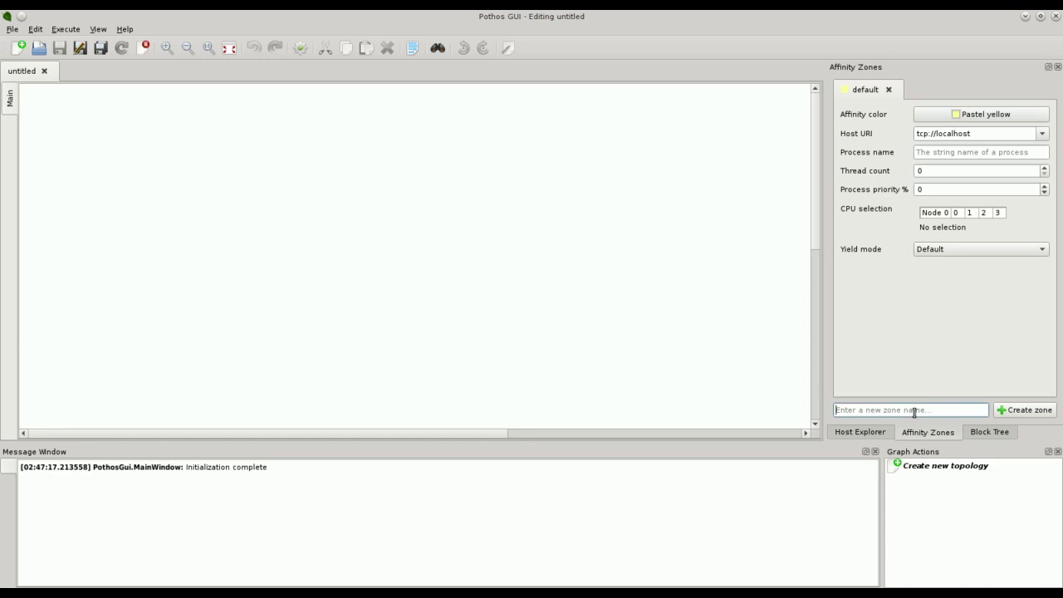
type("remote")
left_click(1024, 413)
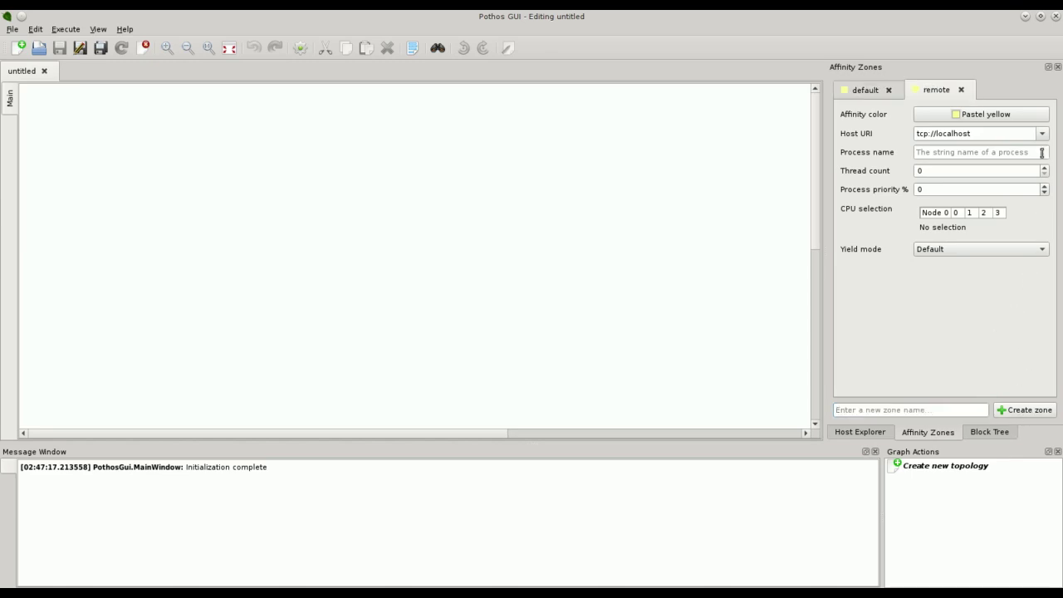
Set the remote zone's host URI to tcp://blarg.local and its affinity color to Pastel purple.
left_click(1044, 137)
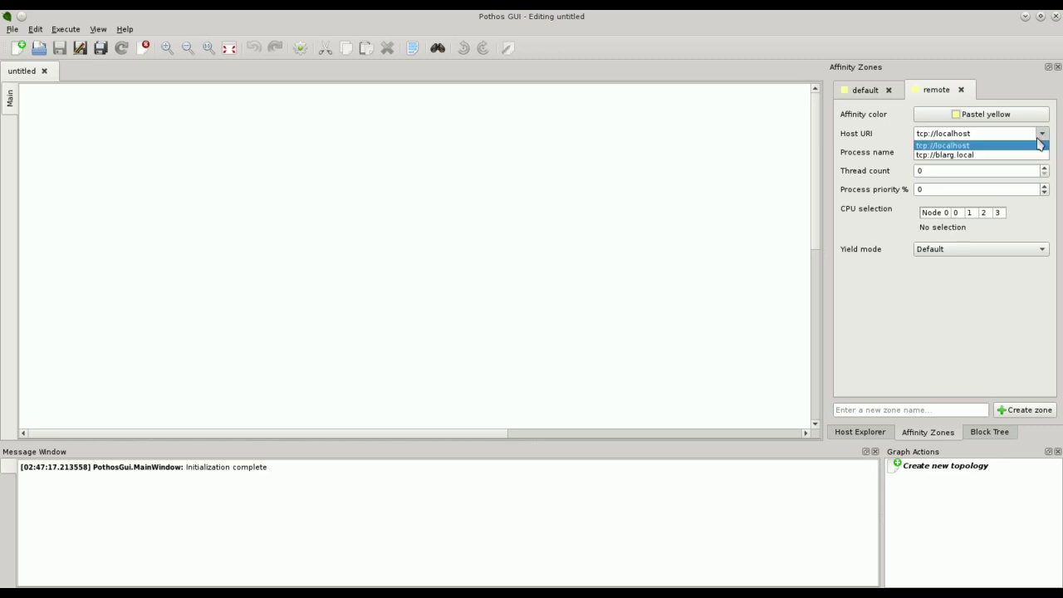
left_click(1021, 150)
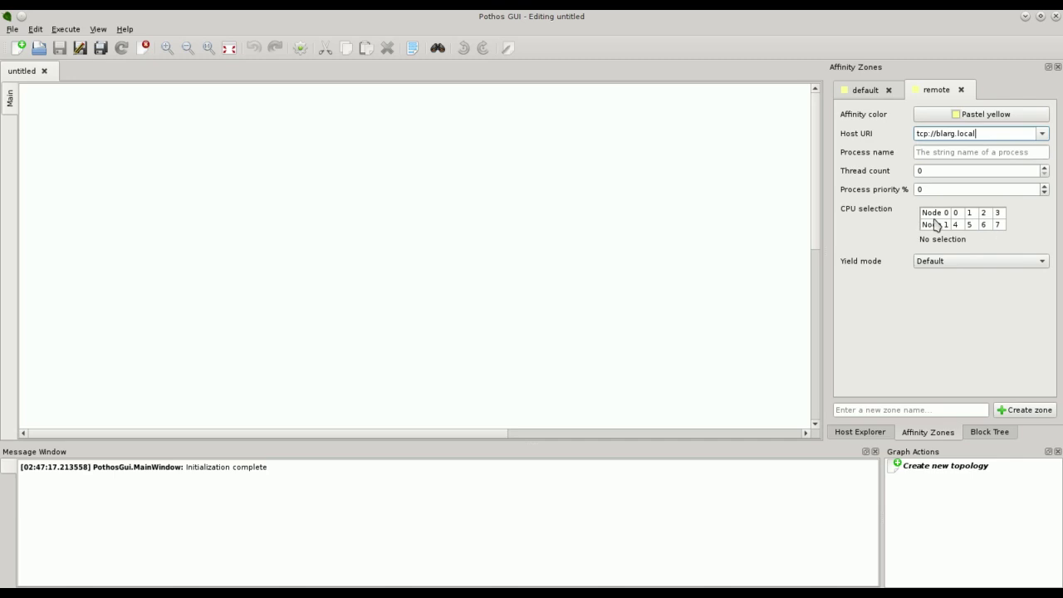
left_click(983, 122)
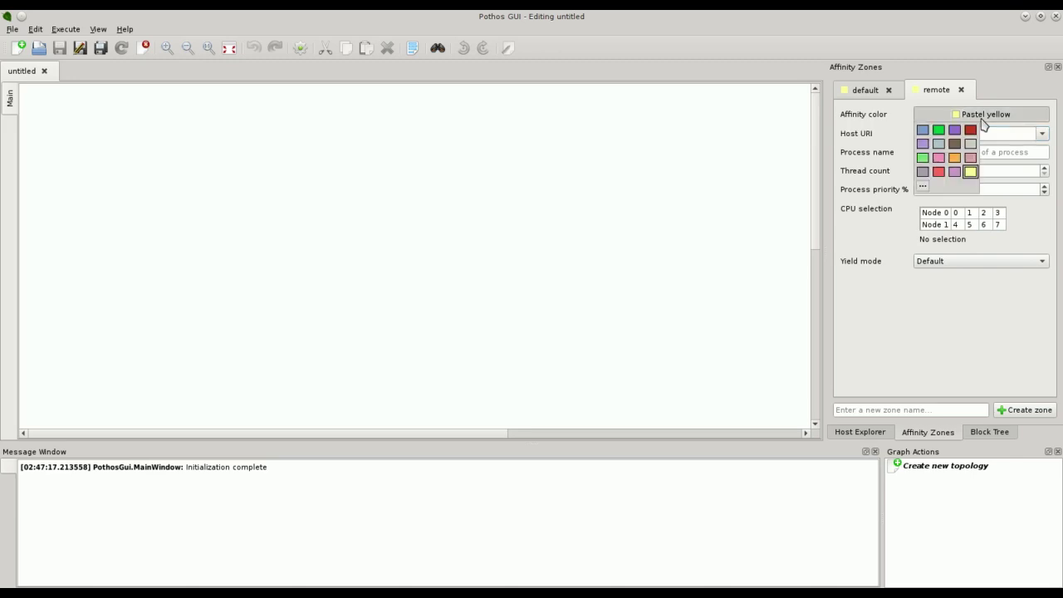
left_click(955, 172)
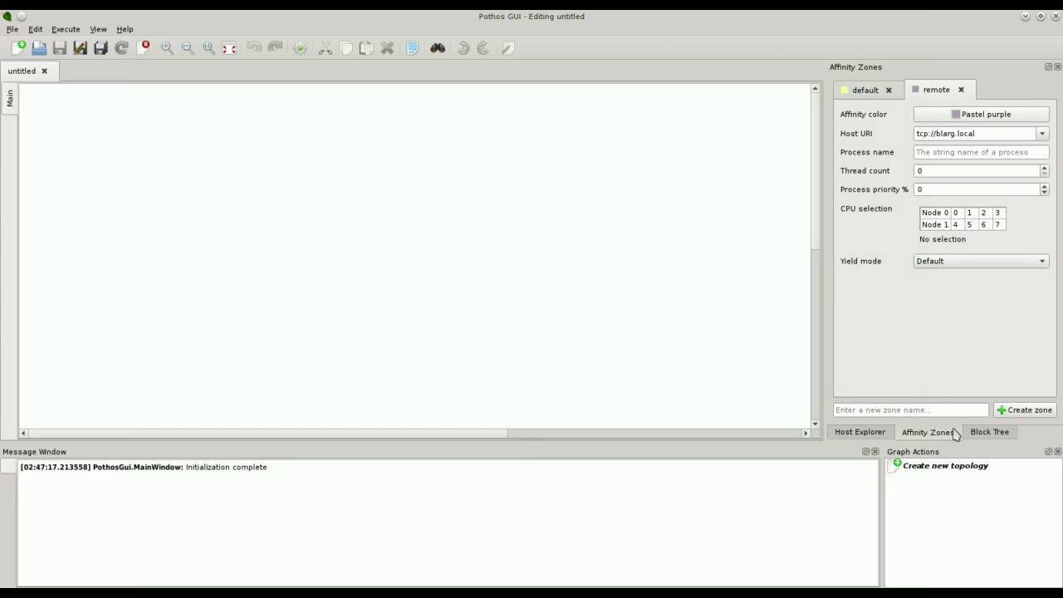
Find the SDR Source block by searching for source and place it near the canvas's upper-left corner.
left_click(988, 432)
left_click(837, 87)
type("source")
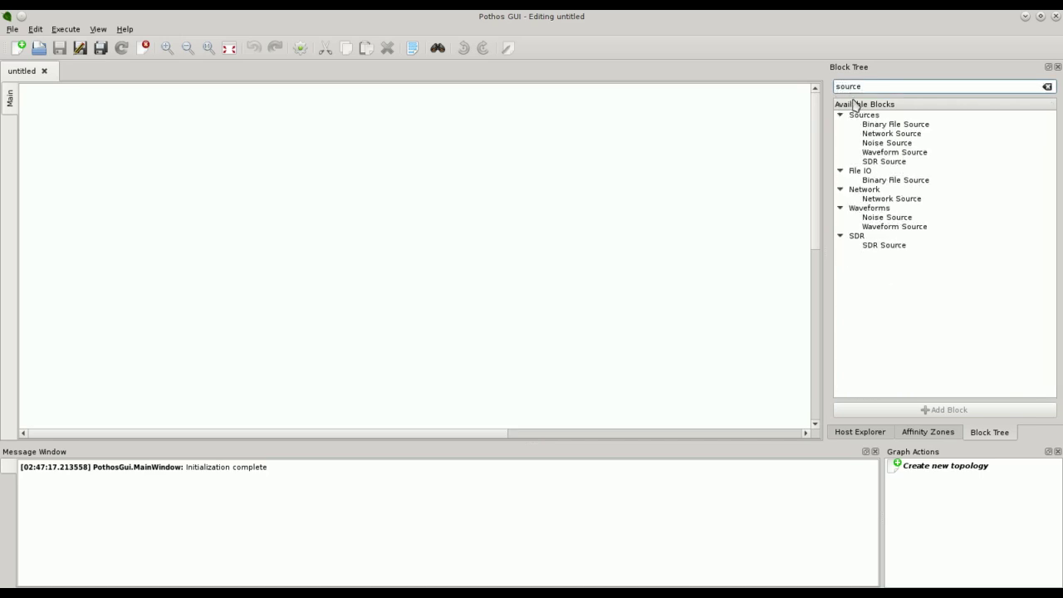
left_click_drag(886, 245, 165, 157)
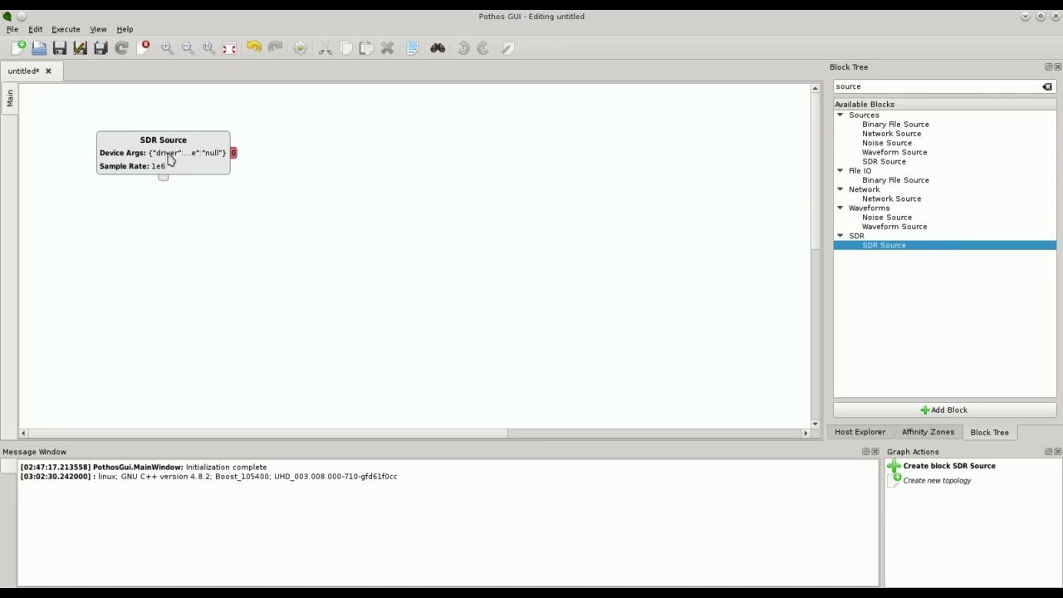
Apply the remote affinity zone to the SDR Source block.
right_click(170, 158)
mouse_move(262, 433)
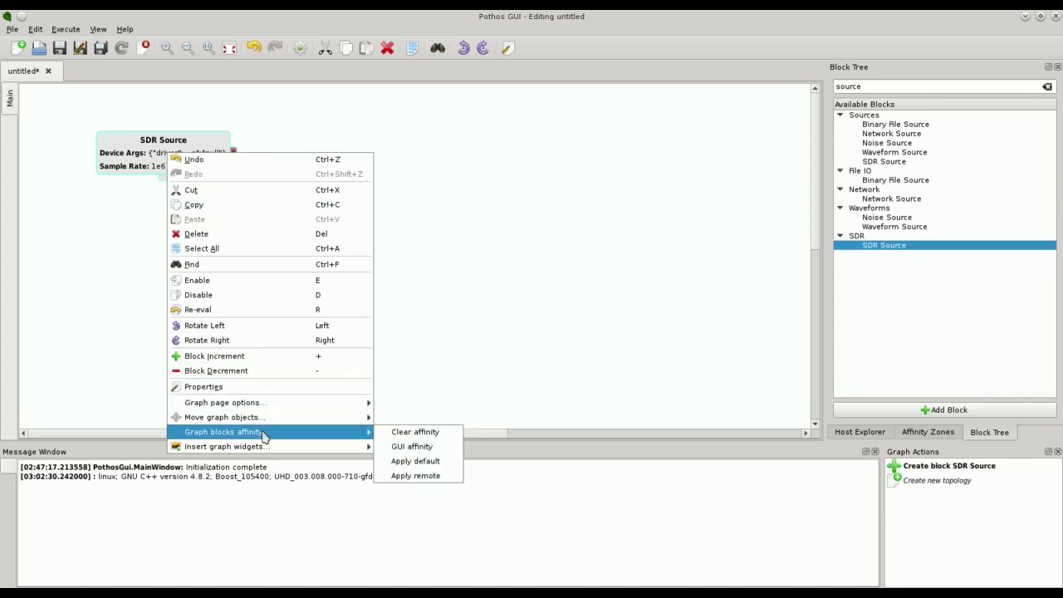
left_click(415, 476)
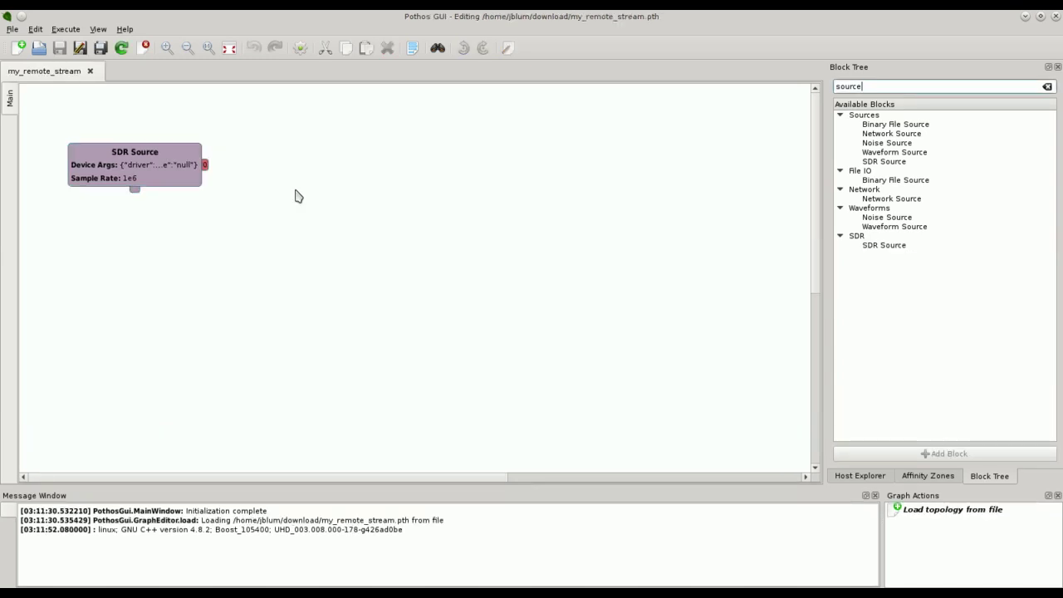
Add Periodogram and Spectrogram blocks beside the SDR Source and connect the source's output 0 to both inputs.
key("ctrl+a")
type("perio")
left_click_drag(895, 145, 538, 214)
key("ctrl+a")
type("spec")
left_click_drag(884, 134, 481, 183)
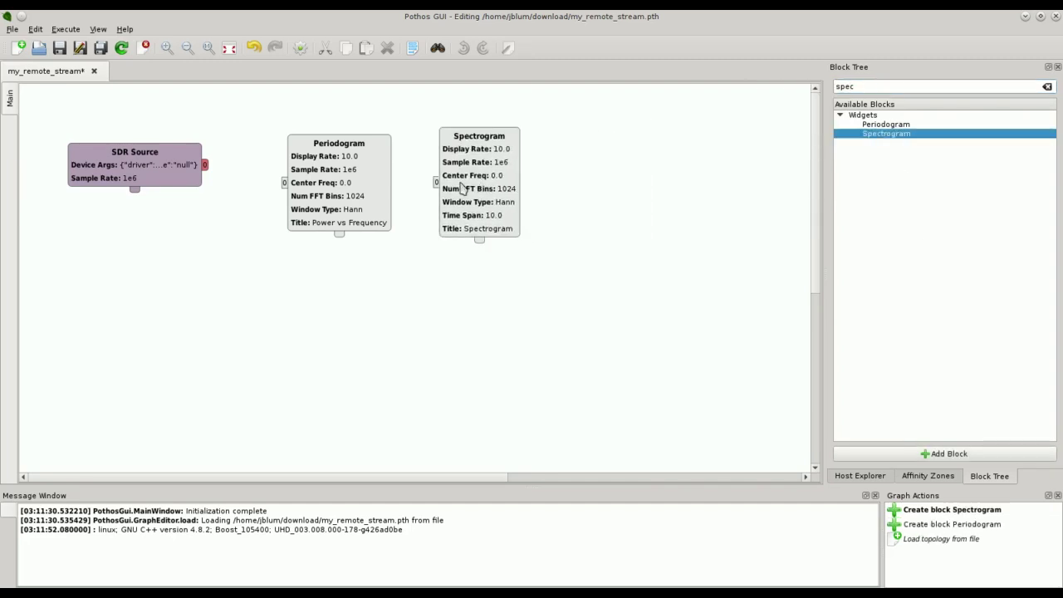
left_click_drag(205, 165, 439, 184)
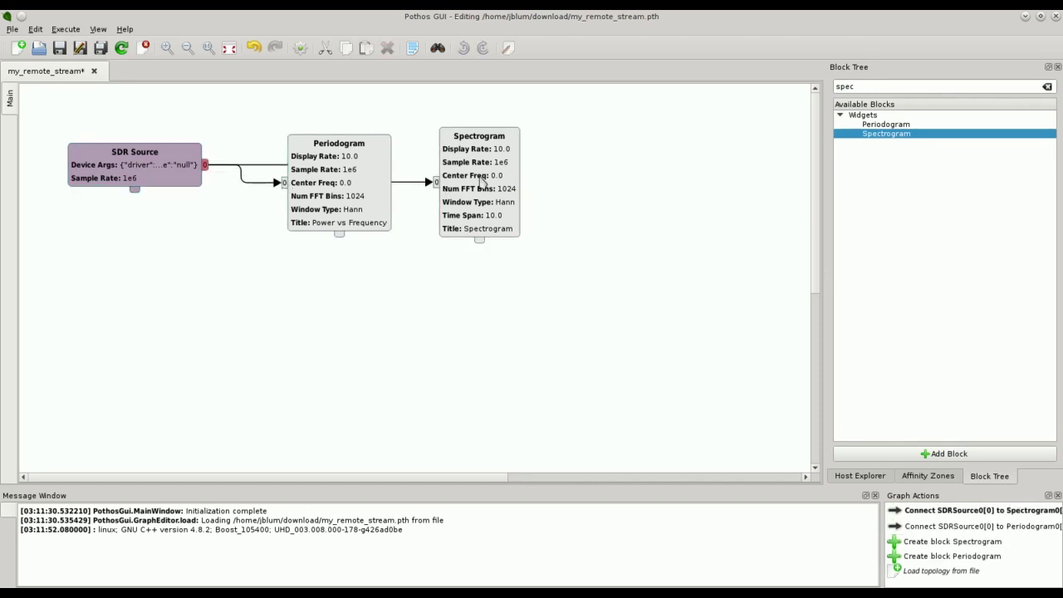
Add a Numeric Entry block beside the Spectrogram and rotate it right twice so its signal port faces up.
key("ctrl+f")
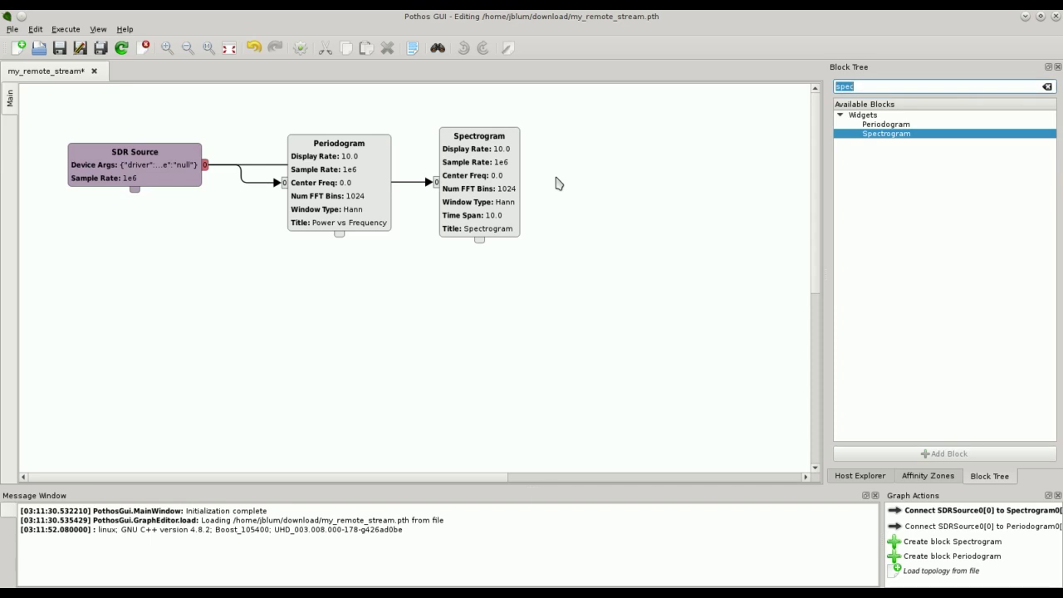
type("num")
left_click_drag(910, 127, 600, 176)
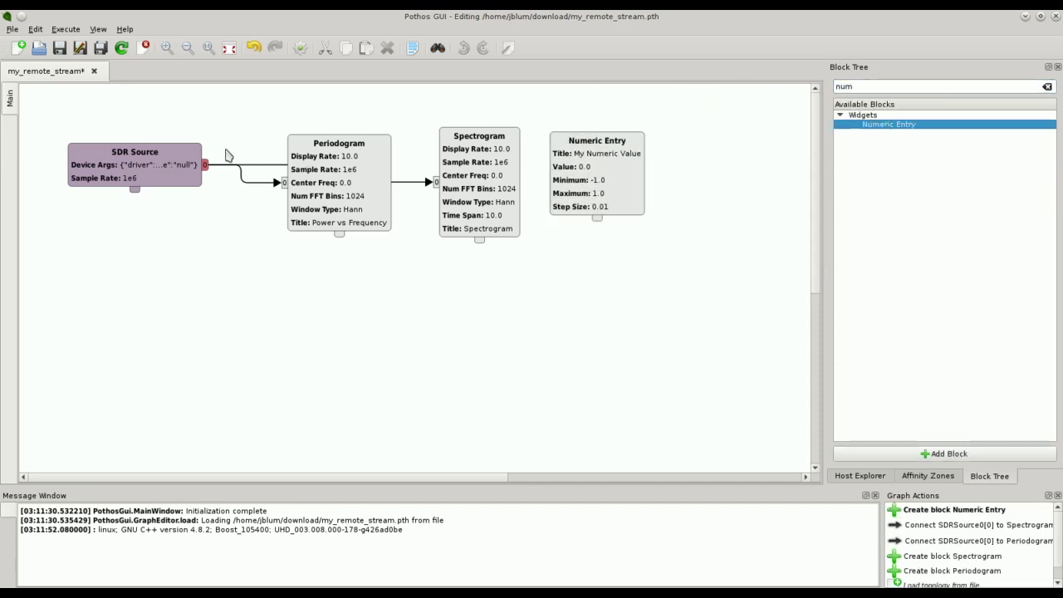
left_click(600, 206)
key("ctrl+r")
key("ctrl+r")
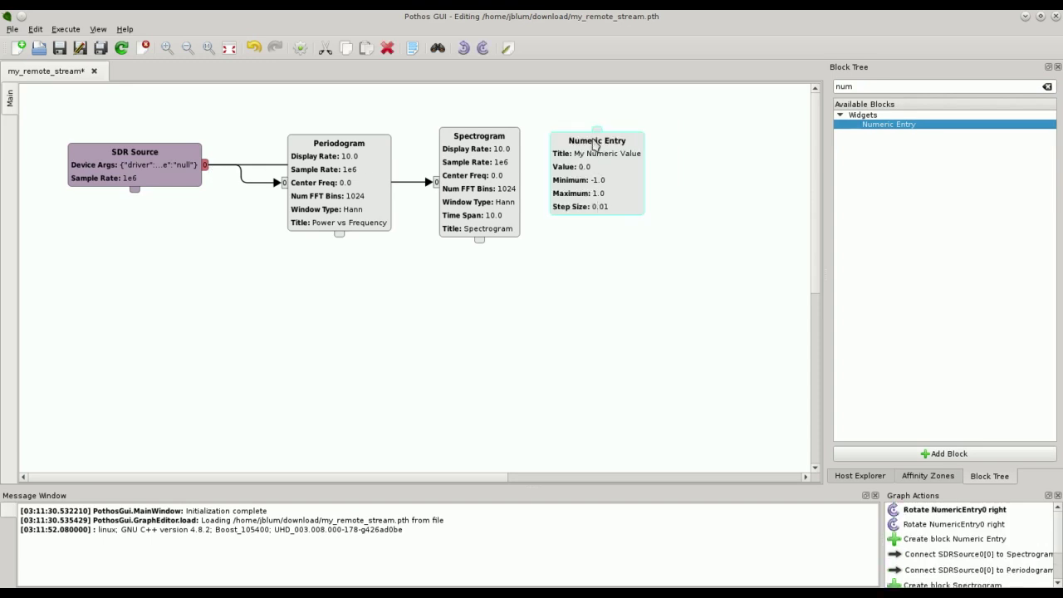
Connect the Numeric Entry to the SDR Source, linking its valueChanged signal to the setFrequency slot.
left_click_drag(600, 133, 154, 146)
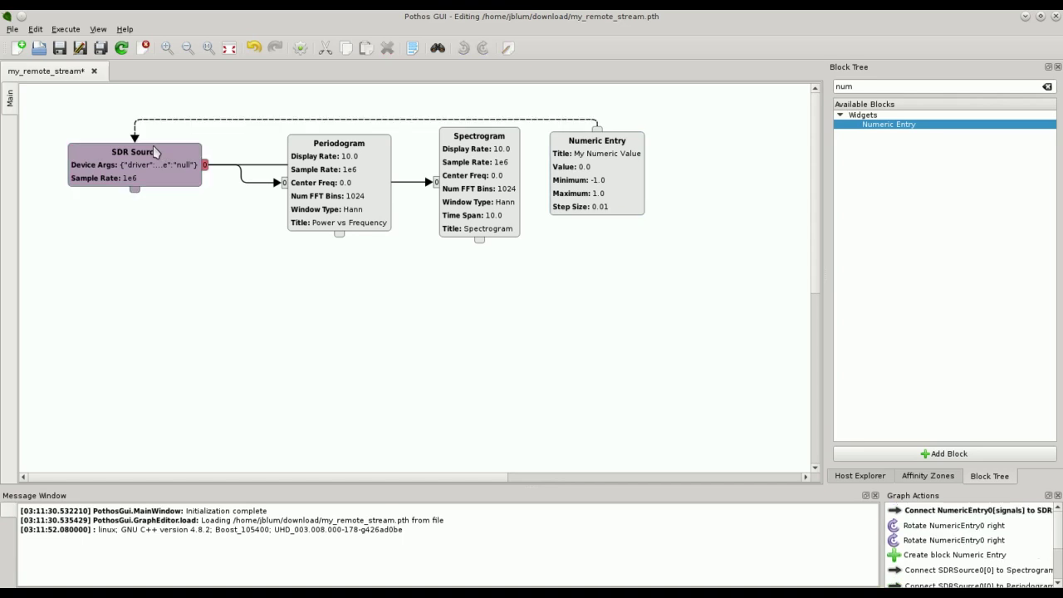
left_click(581, 121)
double_click(580, 122)
left_click(883, 124)
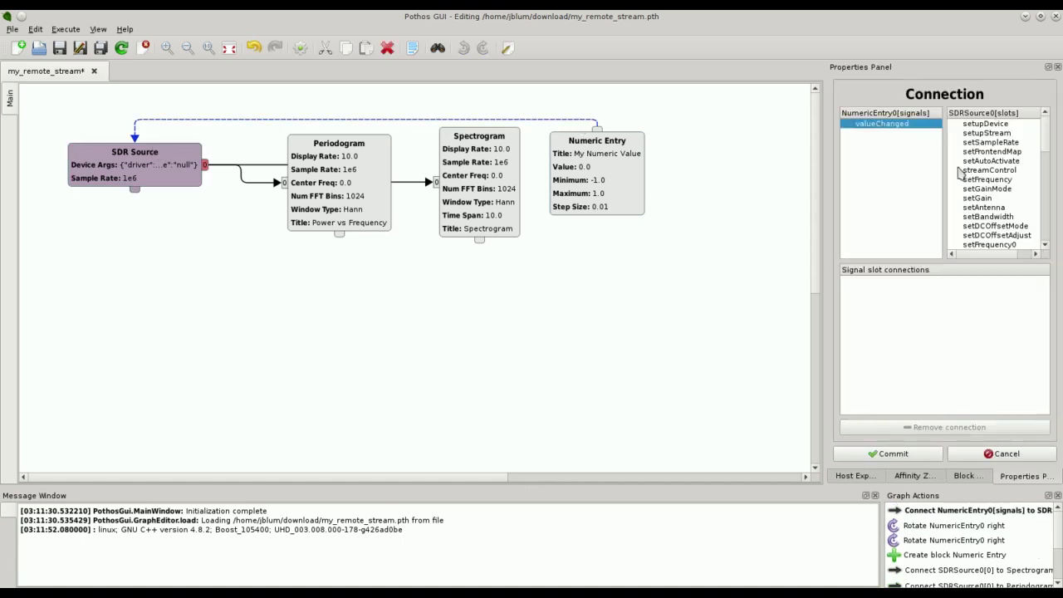
left_click(1001, 181)
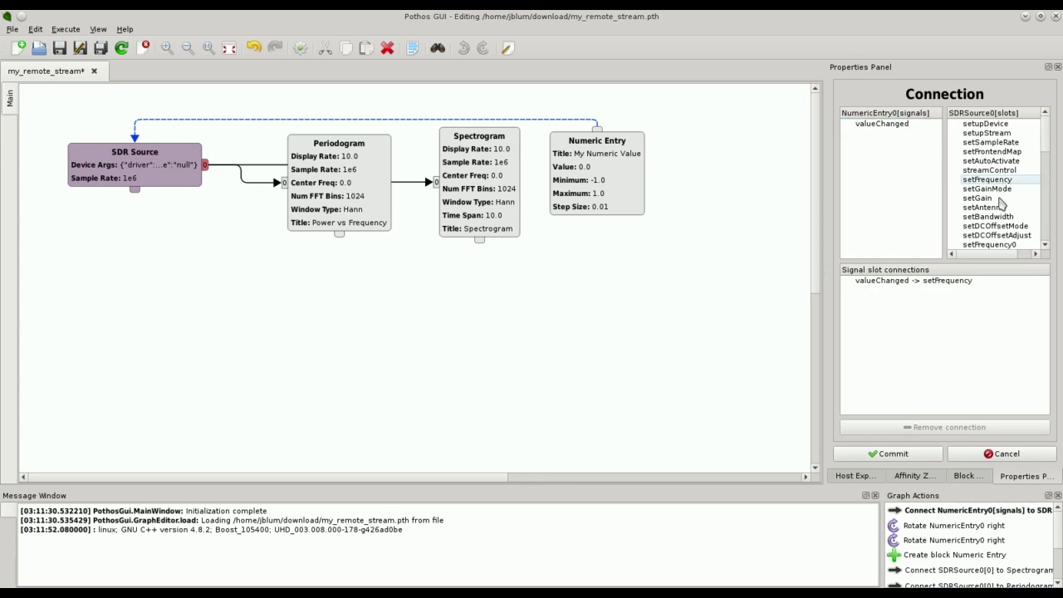
left_click(920, 458)
Shift the SDR Source and Periodogram blocks slightly up and to the left to tidy the layout.
left_click_drag(164, 164, 148, 145)
left_click(188, 245)
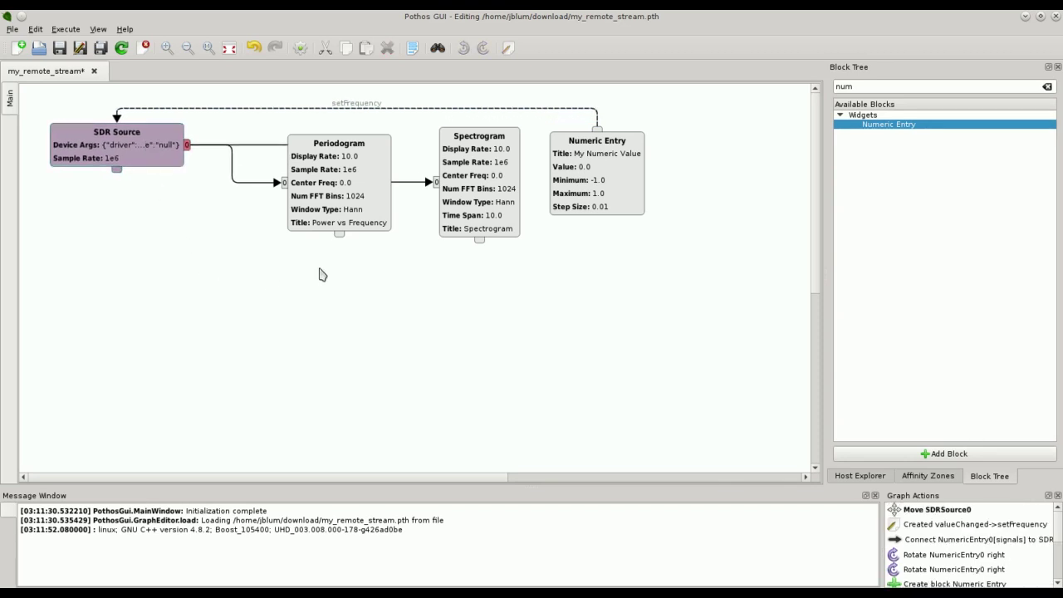
left_click_drag(359, 192, 343, 184)
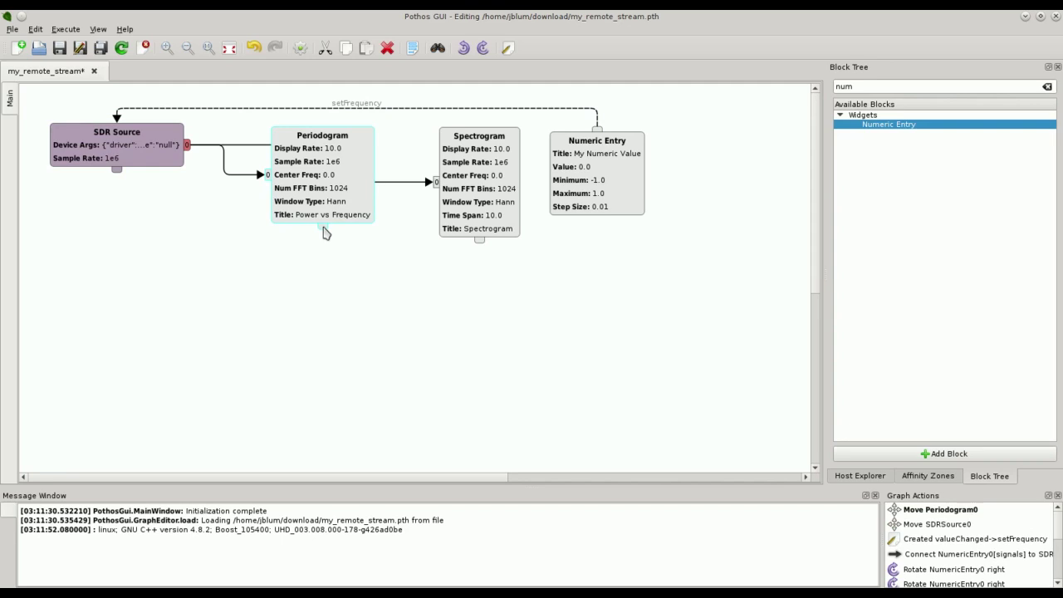
Link the Periodogram's frequencySelected signal to the Numeric Entry's setValue slot and move the Periodogram block slightly lower.
mouse_move(325, 233)
left_mouse_down()
mouse_move(435, 273)
mouse_move(596, 216)
left_mouse_up()
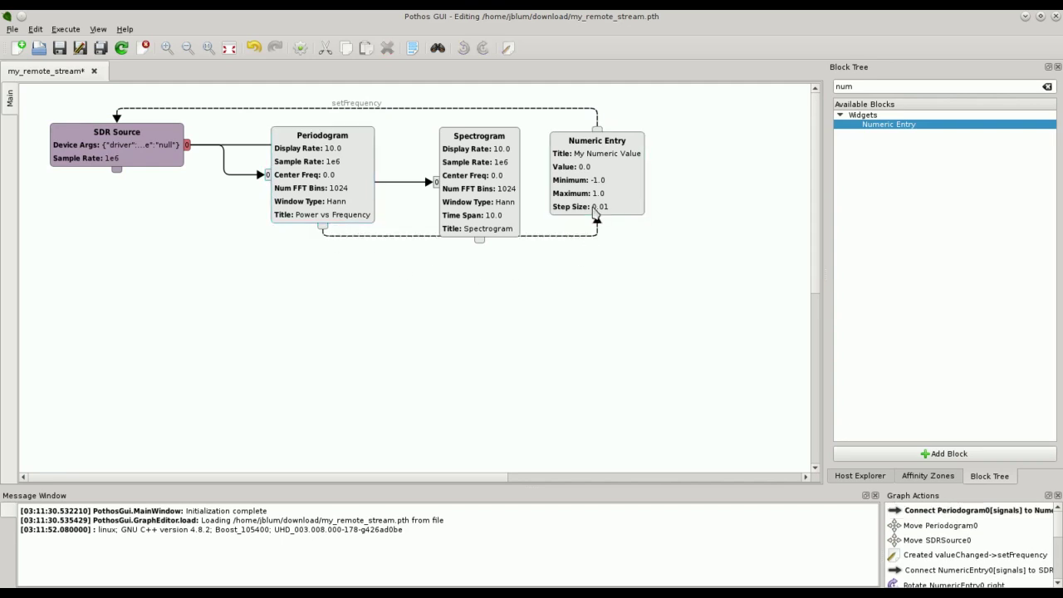
left_click(571, 236)
left_click(902, 126)
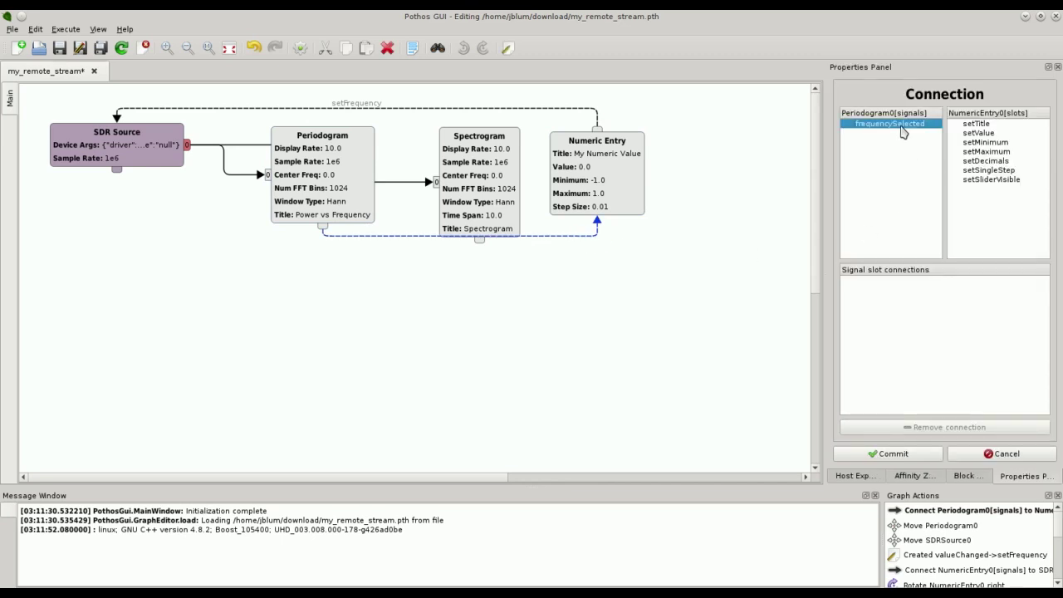
left_click(978, 133)
left_click(914, 453)
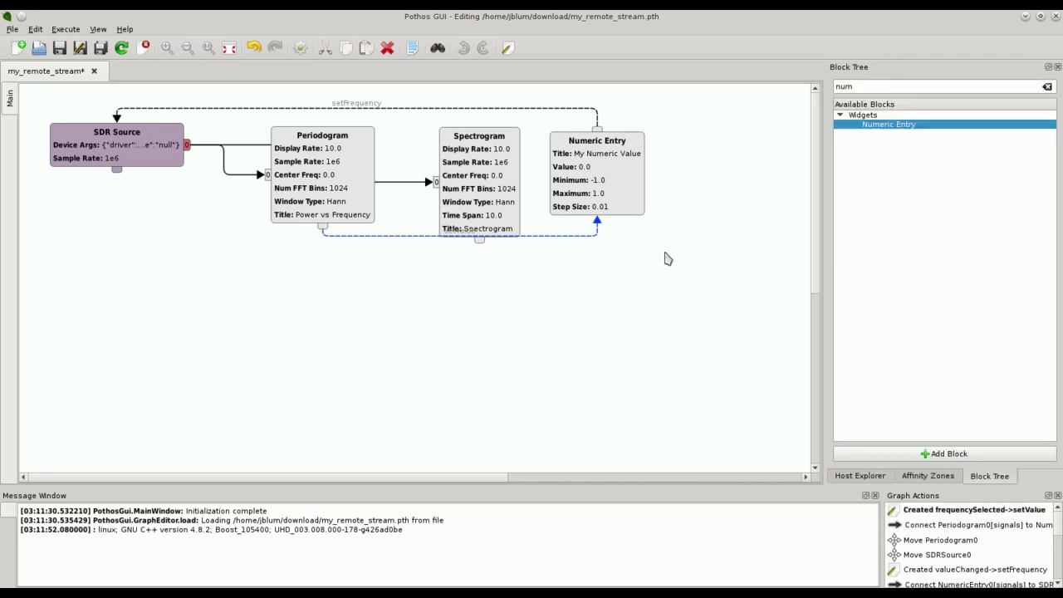
left_click_drag(365, 197, 368, 224)
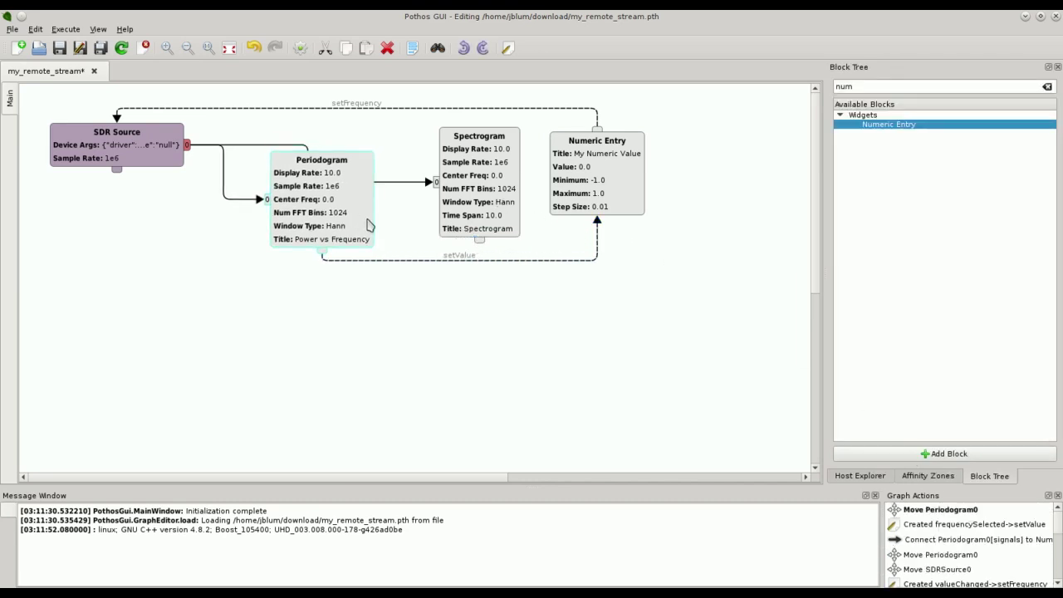
Connect the Spectrogram to the Numeric Entry, linking its frequencySelected signal to the setValue slot.
left_click(482, 241)
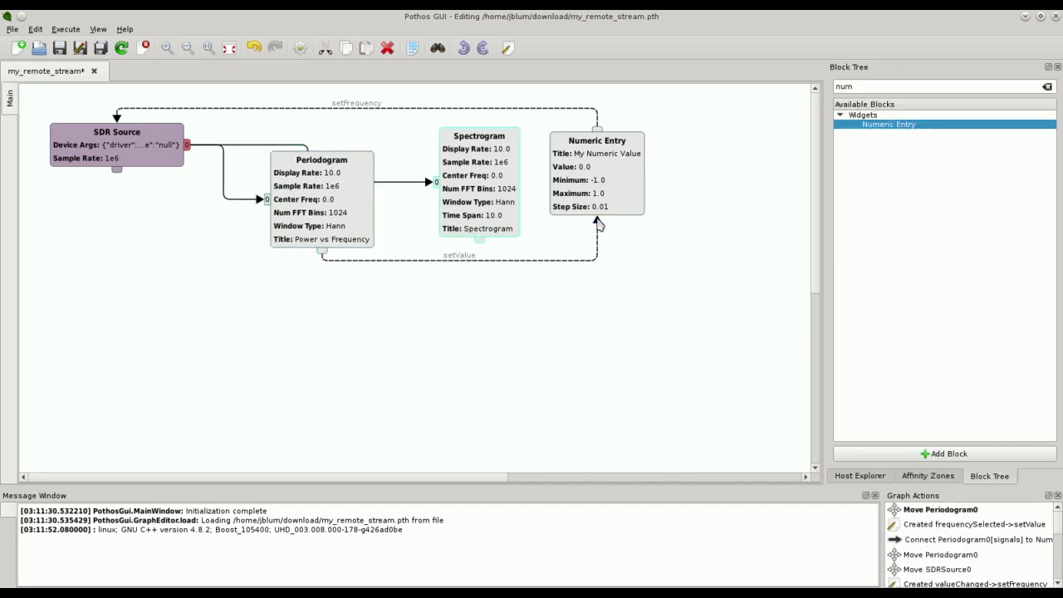
left_click(596, 220)
left_click(497, 249)
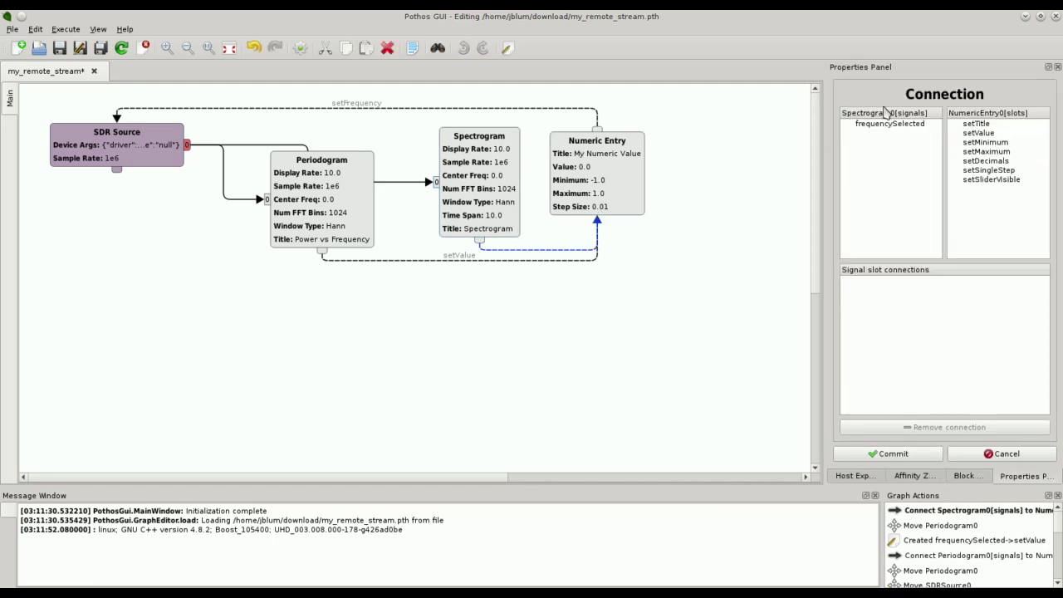
left_click(898, 124)
left_click(981, 133)
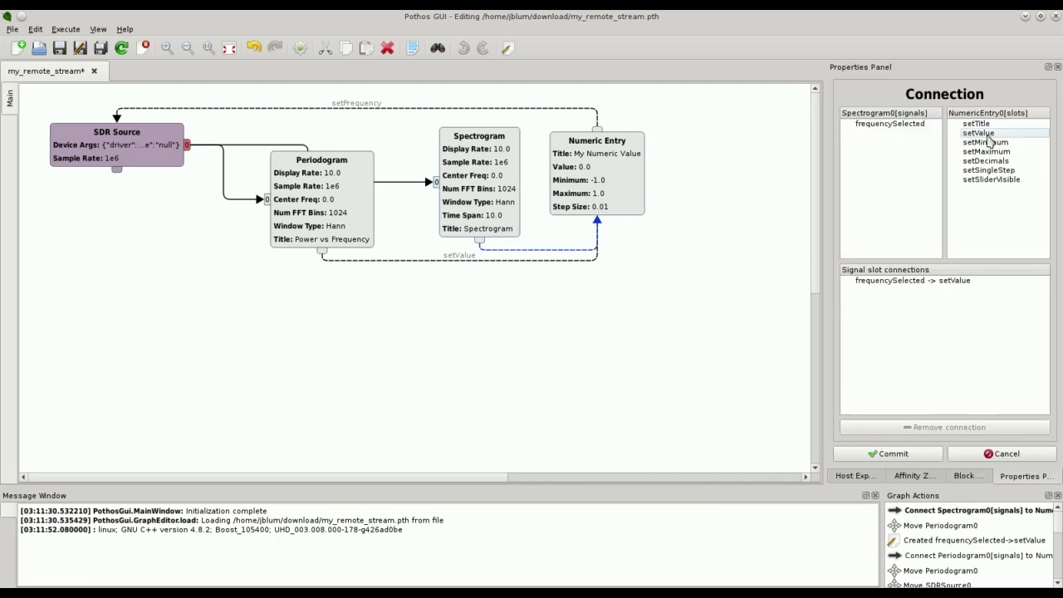
left_click(922, 451)
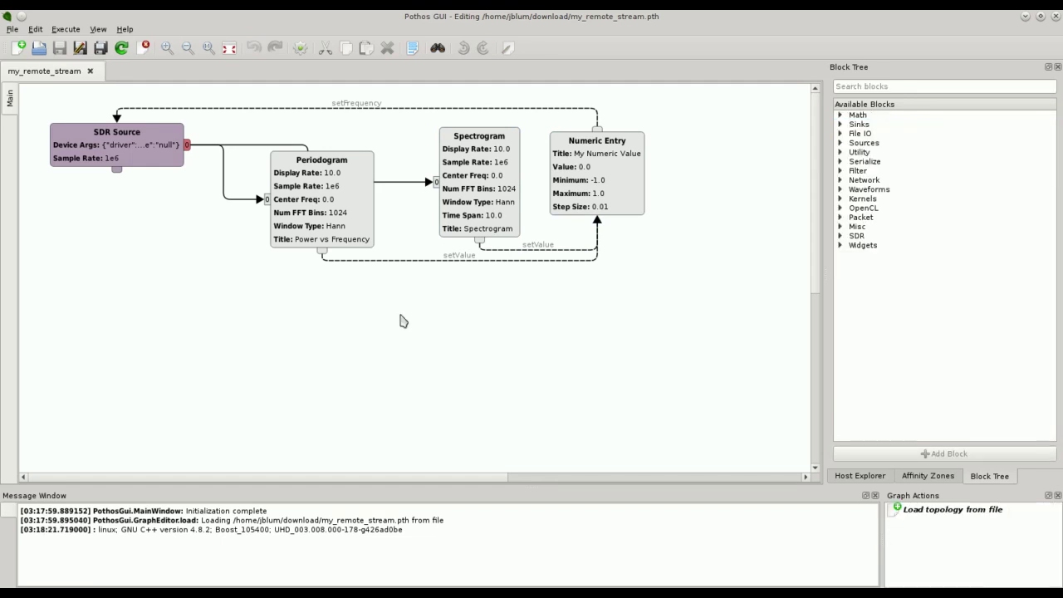
left_click(141, 158)
double_click(141, 158)
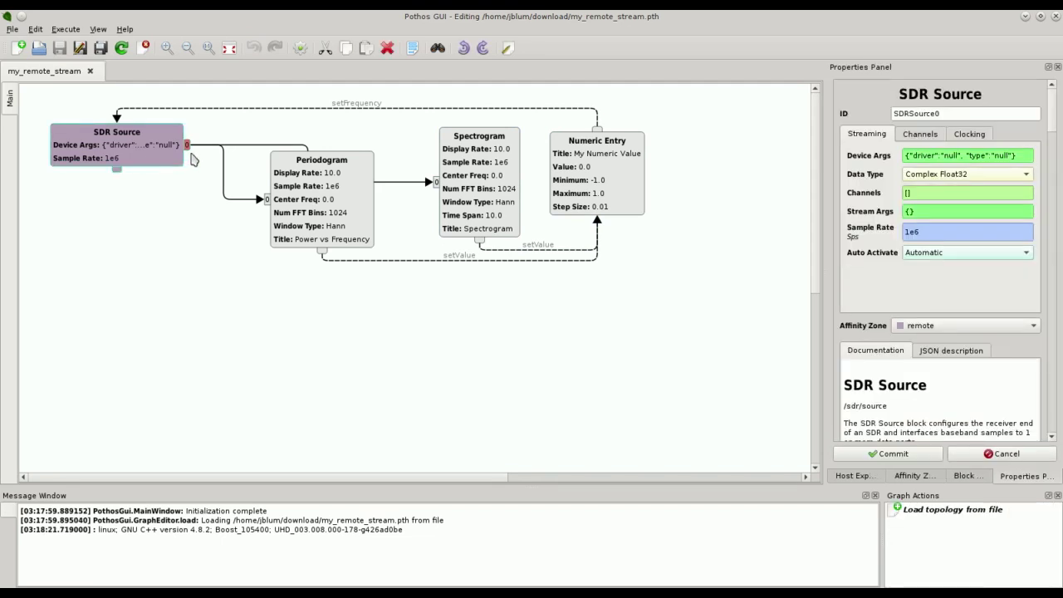
left_click(945, 155)
left_click_drag(944, 154, 1011, 157)
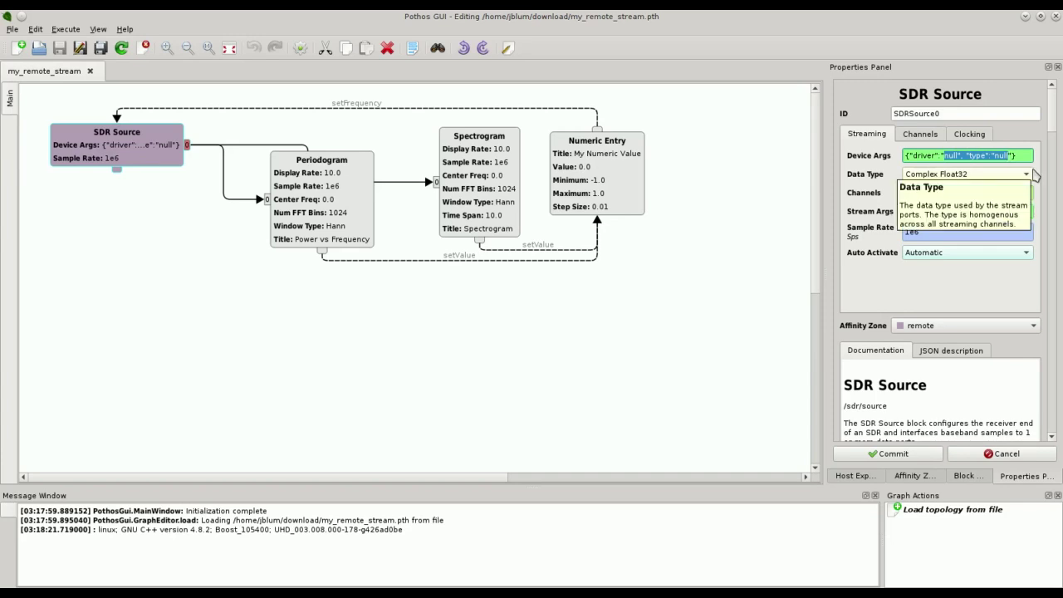
type("rtl")
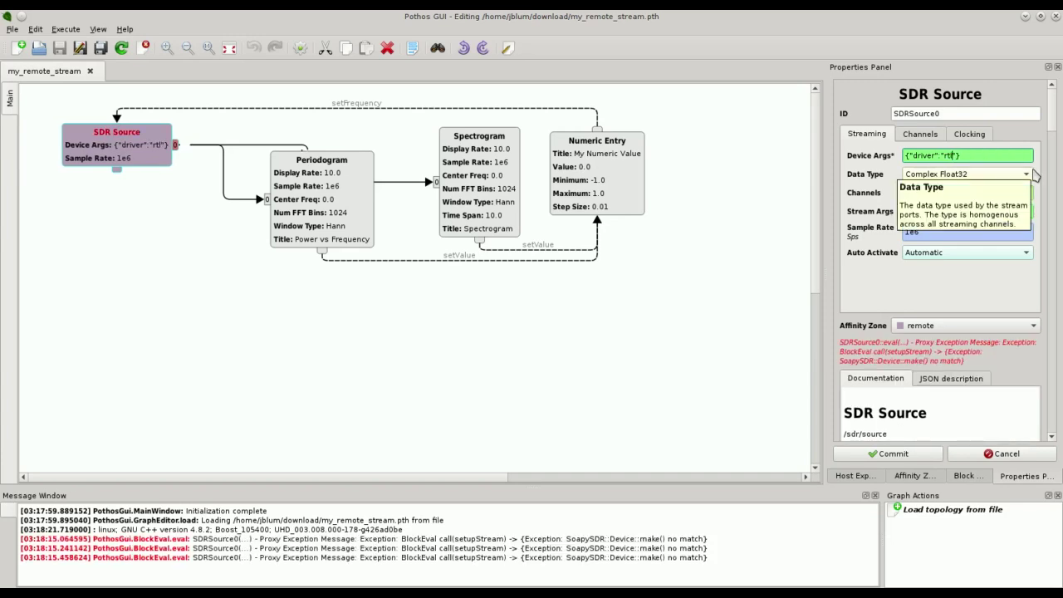
left_click(969, 236)
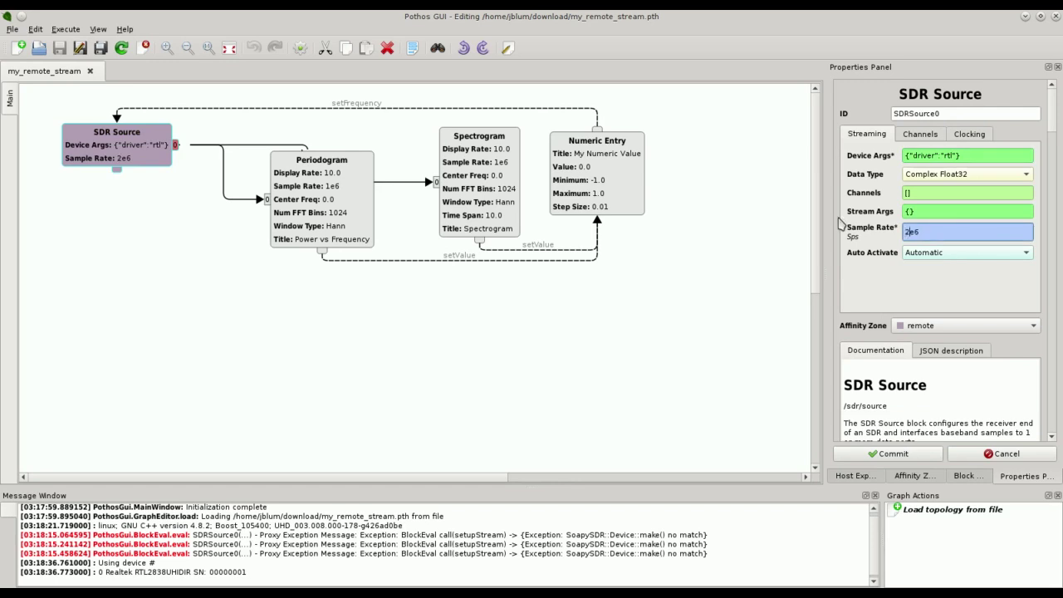
left_click(921, 135)
left_click(941, 234)
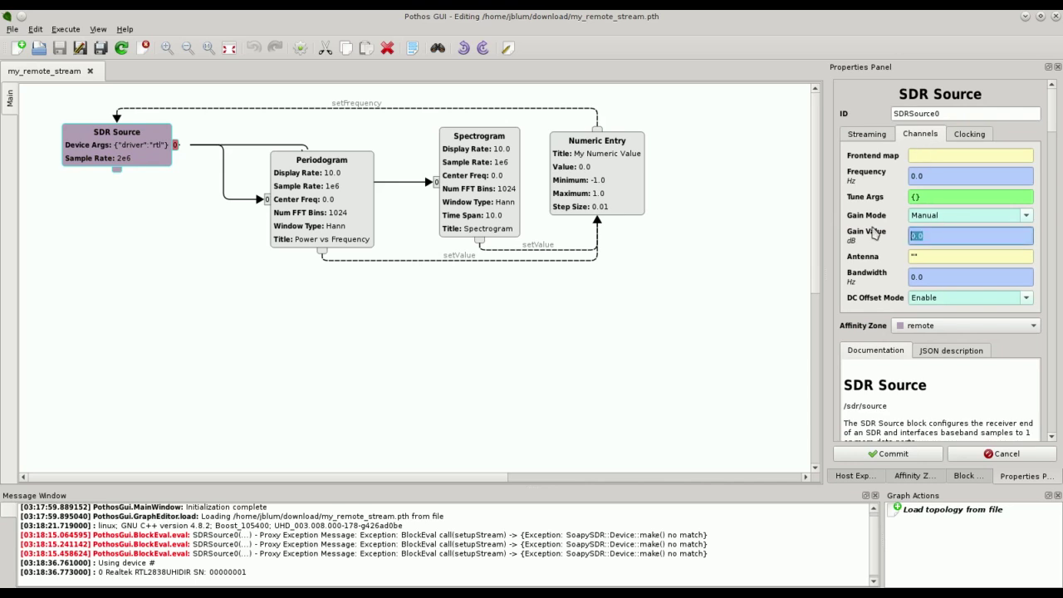
type("20")
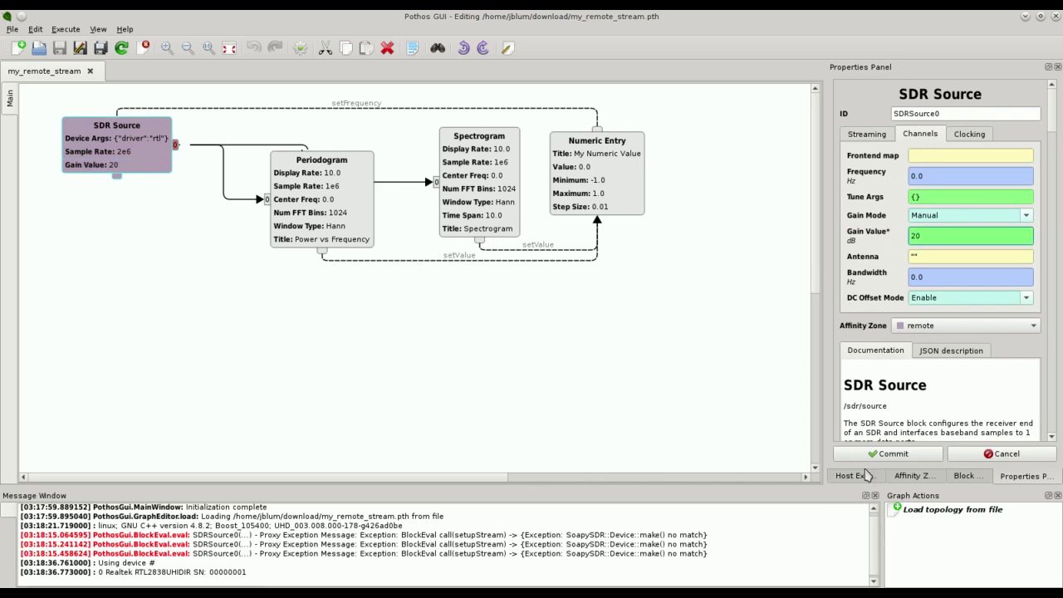
left_click(874, 455)
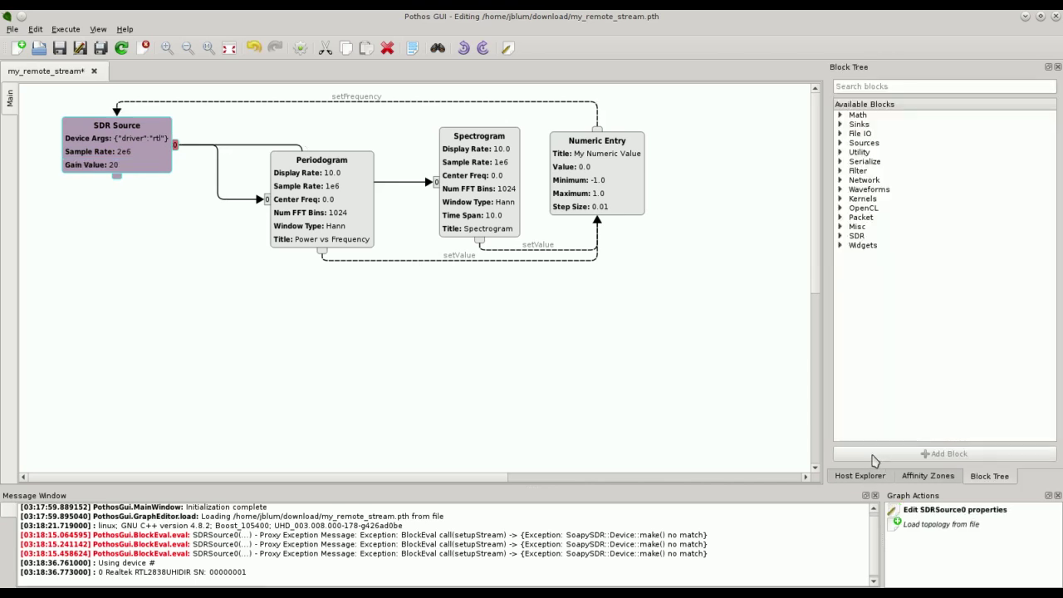
Configure the Numeric Entry with title Freq, value 90e6, minimum 80e6, maximum 100e6 and step size 100e3.
double_click(609, 176)
triple_click(966, 132)
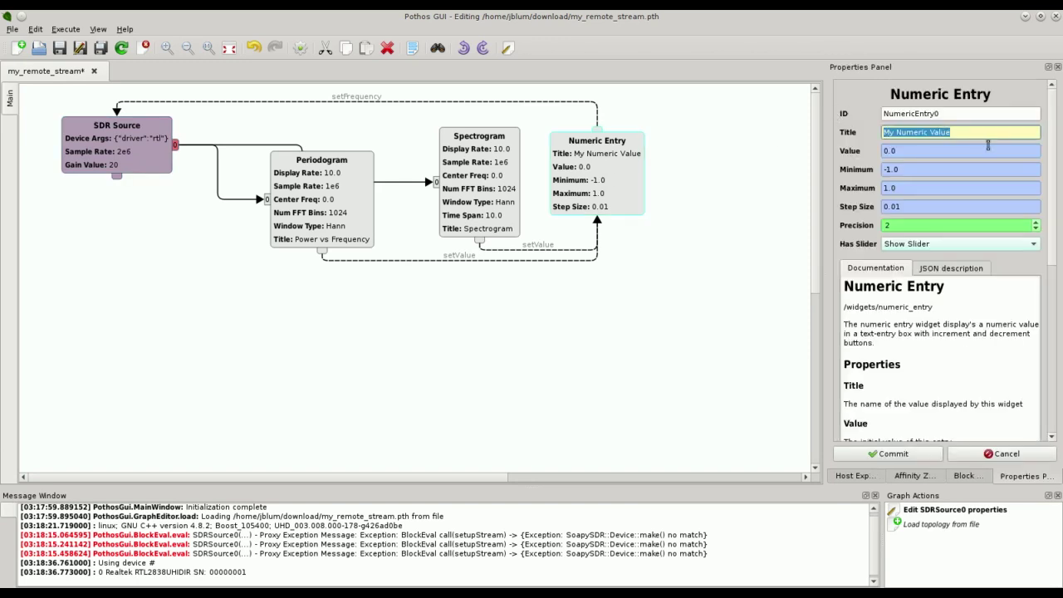
type("Freq")
key("Tab")
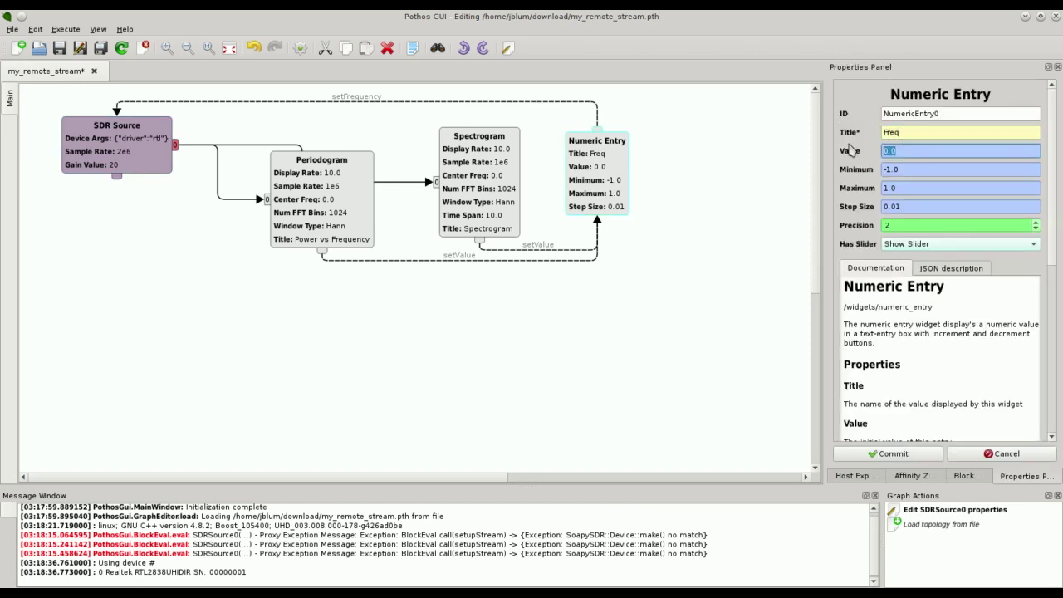
type("90e6")
key("Tab")
type("80e6")
key("Tab")
type("100e6")
key("Tab")
type("100e3")
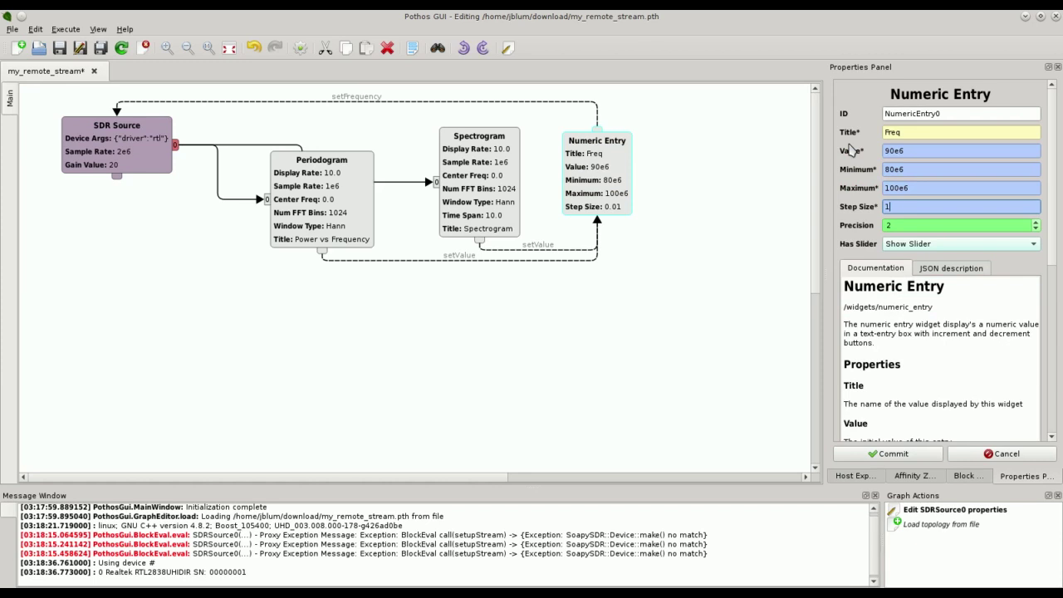
left_click(887, 453)
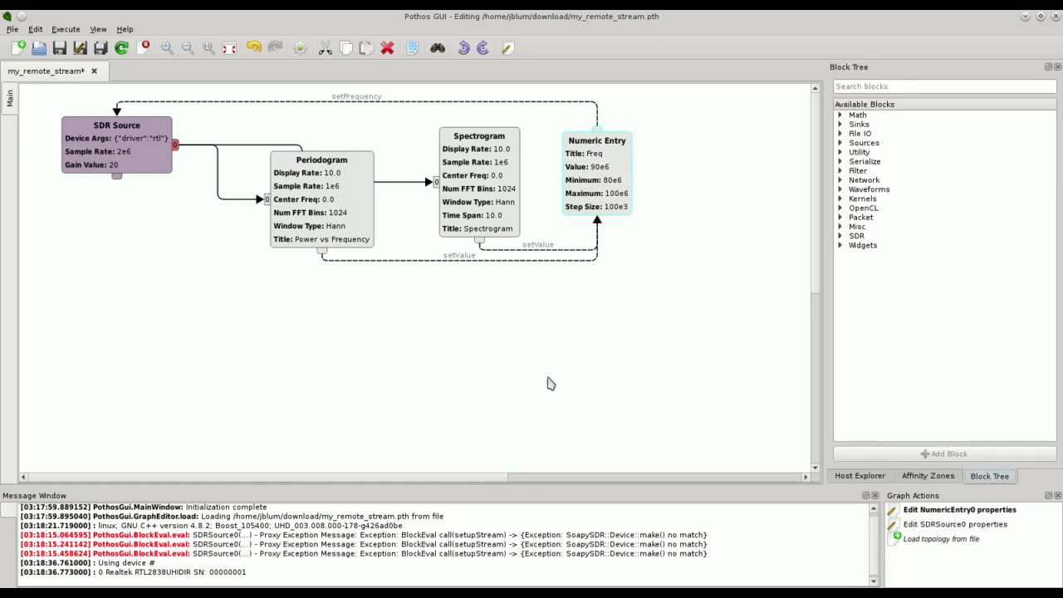
Insert the Periodogram's graph widget on the canvas and place it below the SDR Source block.
right_click(114, 282)
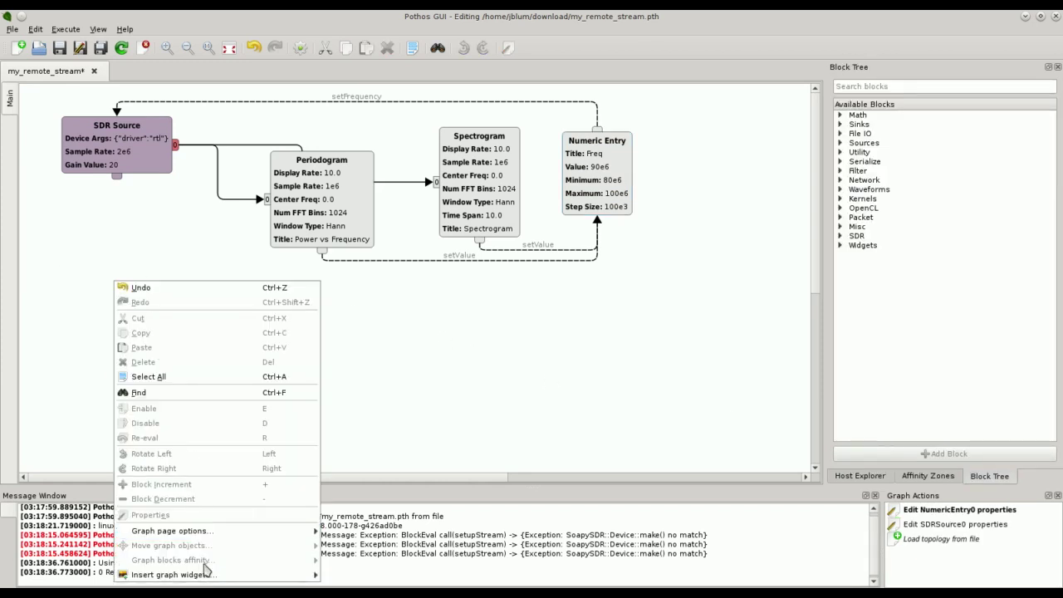
mouse_move(210, 574)
left_click(392, 571)
left_click_drag(158, 288, 85, 280)
Insert the Spectrogram's graph widget and place it beside the Power vs Frequency plot.
right_click(272, 314)
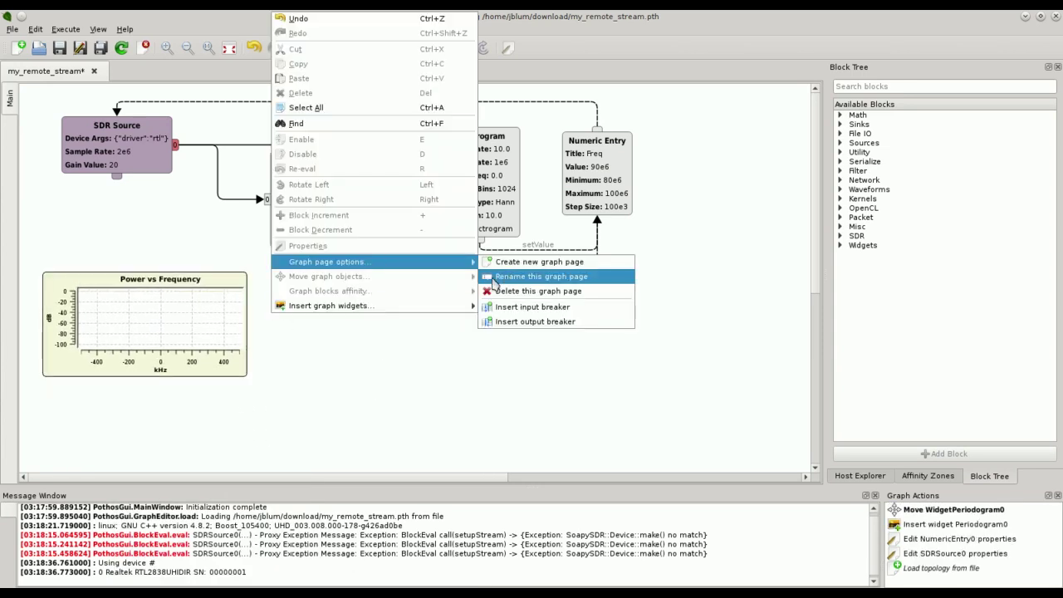
mouse_move(449, 312)
left_click(536, 306)
left_click_drag(319, 321, 303, 293)
Insert the Numeric Entry's graph widget, move it beside the Numeric Entry block and resize it compactly.
right_click(487, 319)
mouse_move(566, 314)
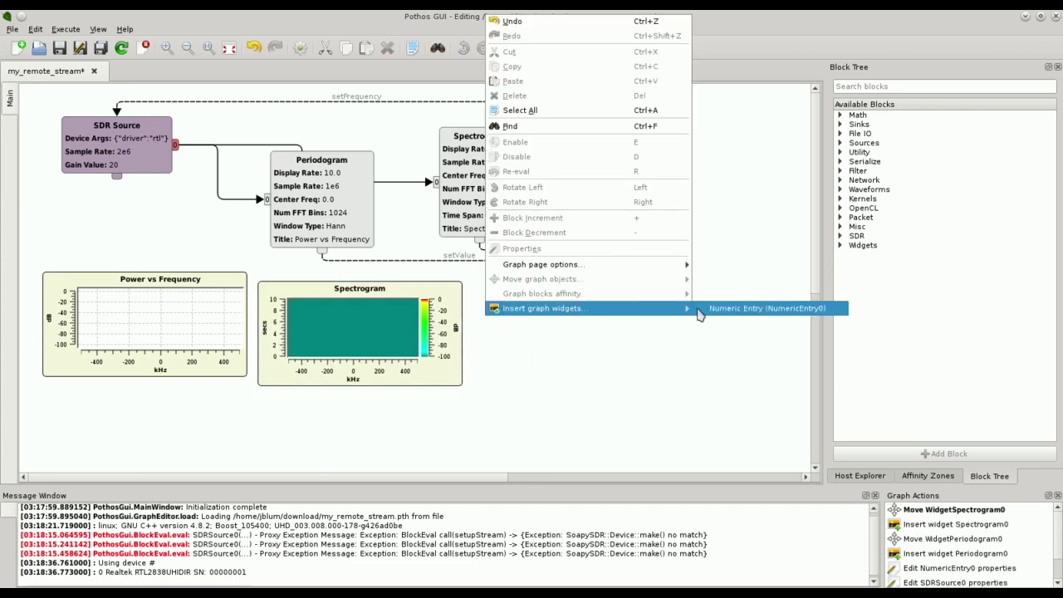
left_click(727, 314)
left_click_drag(569, 338, 792, 196)
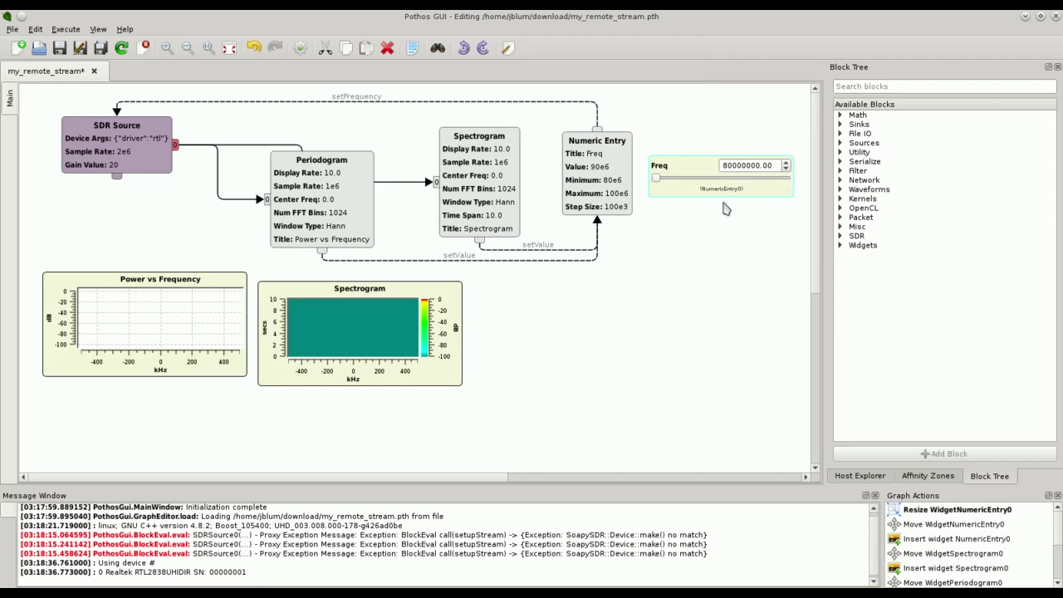
left_click(656, 290)
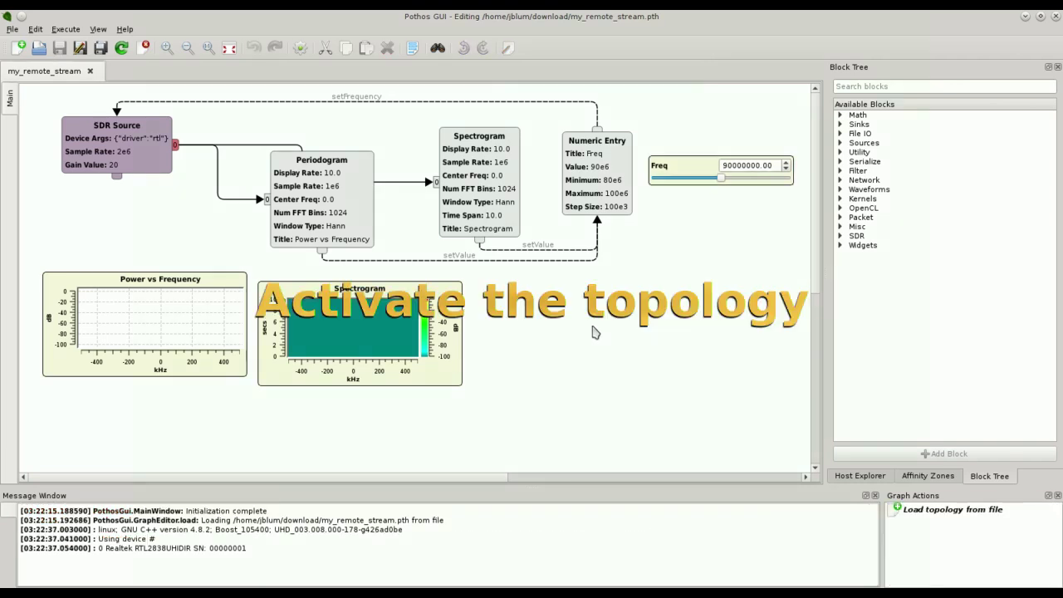
Activate the topology and enlarge the Power vs Frequency and Spectrogram plots so they sit side by side.
left_click(303, 49)
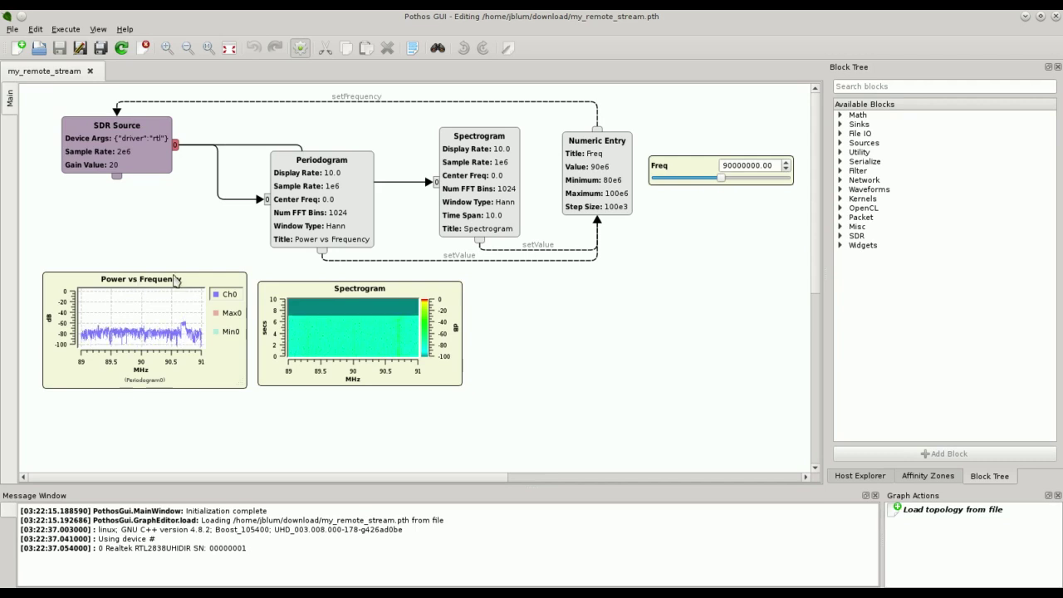
left_click_drag(461, 385, 670, 463)
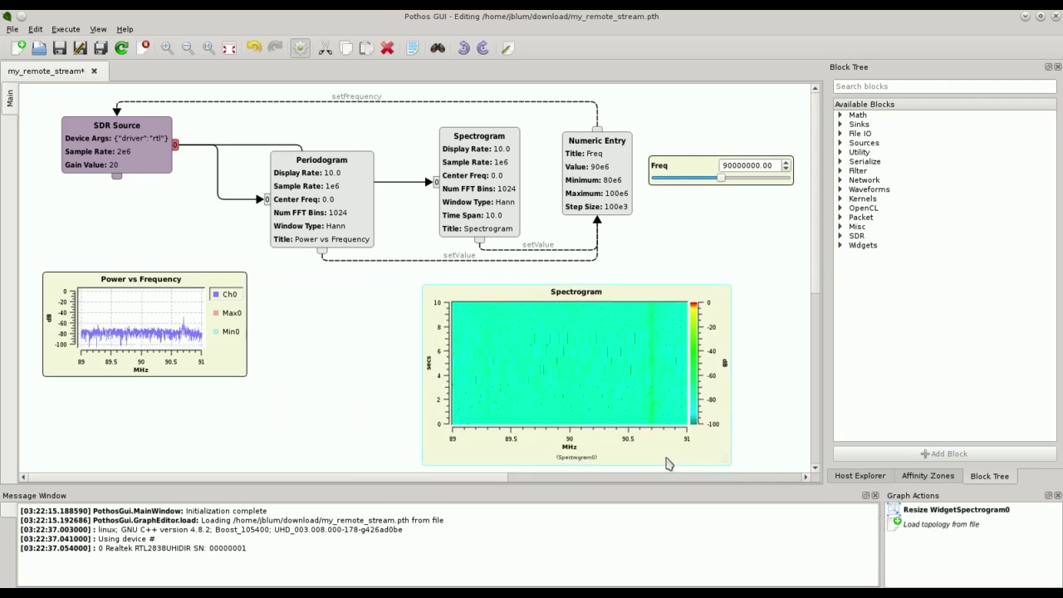
left_click_drag(246, 375, 316, 402)
left_click_drag(434, 411, 356, 397)
mouse_move(648, 451)
left_mouse_down()
mouse_move(631, 449)
mouse_move(666, 444)
left_mouse_up()
Move the four blocks higher on the canvas, then place the Freq widget under the SDR Source and widen it.
left_click_drag(347, 219, 354, 185)
left_click_drag(477, 208, 470, 186)
left_click_drag(620, 190, 610, 165)
left_click_drag(118, 150, 171, 136)
left_click_drag(663, 168, 62, 209)
left_click_drag(193, 236, 243, 237)
Set the Periodogram's reference level to -30 and its dynamic range to 60 dB.
double_click(260, 414)
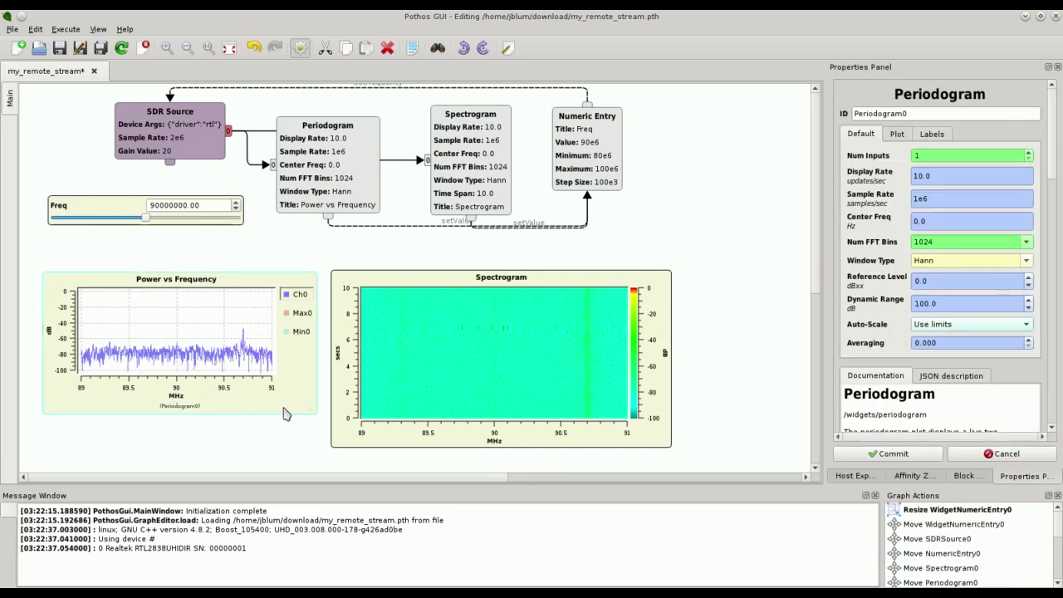
left_click(1029, 285)
left_click(1028, 285)
left_click(1028, 285)
left_click(1028, 307)
left_click(1028, 308)
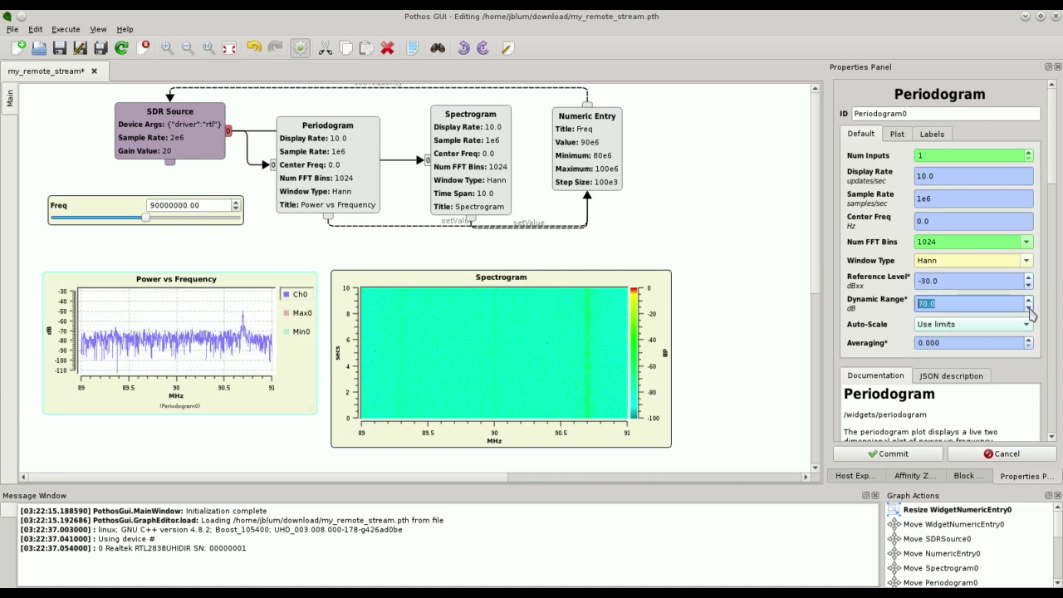
left_click(1028, 308)
left_click(1028, 307)
Set the Spectrogram's reference level to -20 and its dynamic range to 50 dB.
left_click(1028, 288)
left_click(1028, 310)
left_click(1028, 311)
left_click(1028, 288)
left_click(1029, 311)
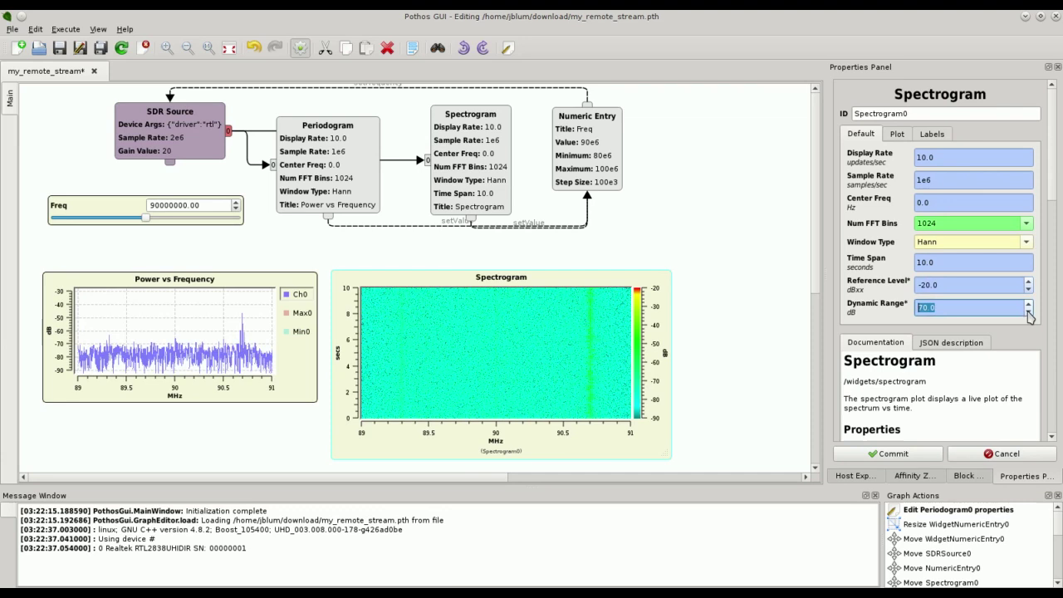
left_click(1028, 312)
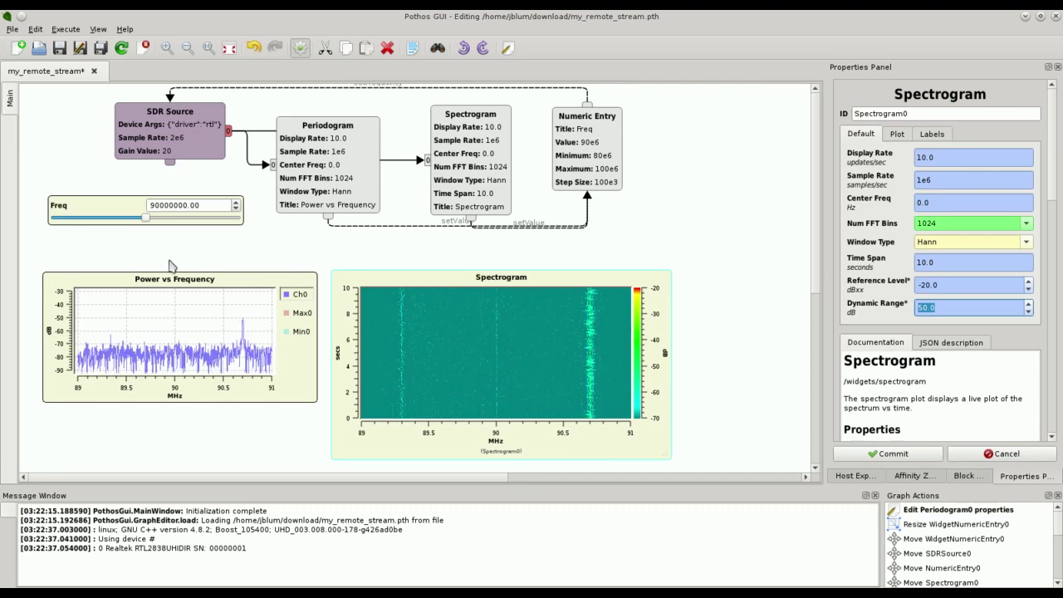
Retune to 90.3 MHz with the Freq slider, to 90.7 MHz from the Spectrogram, and to 91.5 MHz from the Power vs Frequency plot.
left_click(146, 217)
left_click_drag(145, 219, 149, 221)
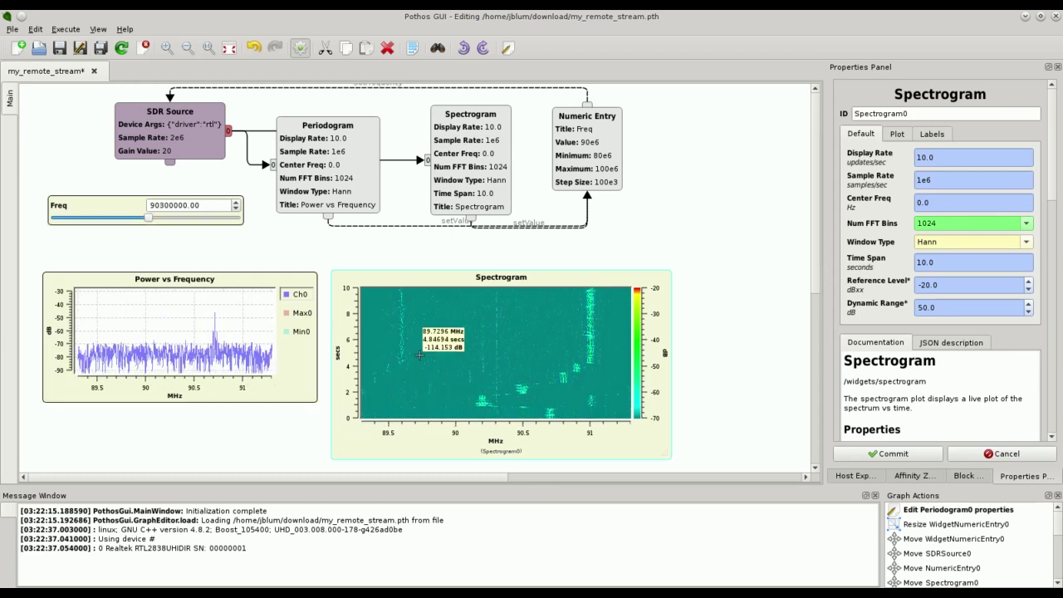
left_click(551, 406)
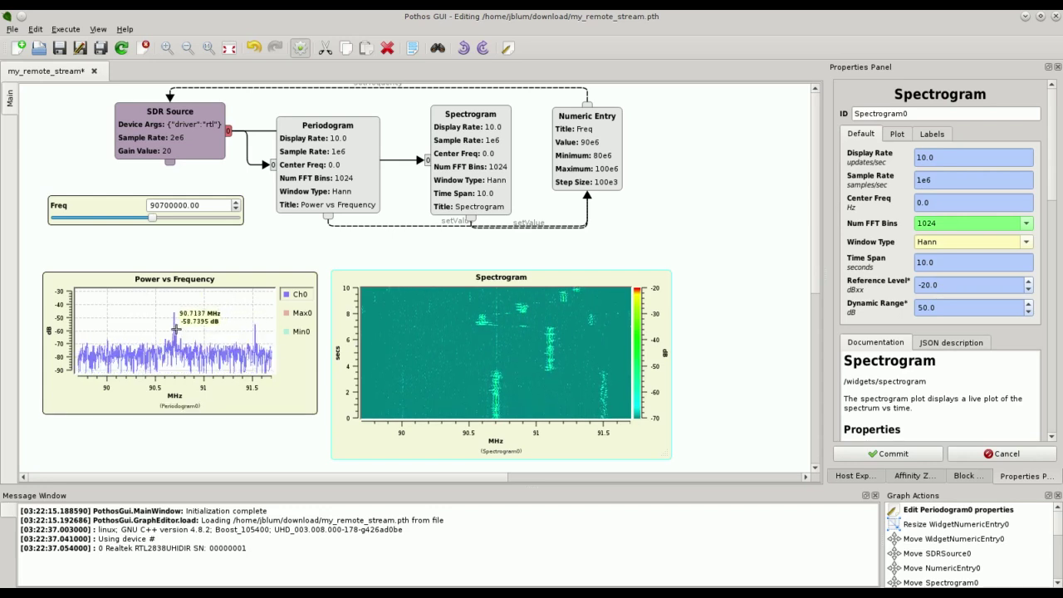
left_click(253, 333)
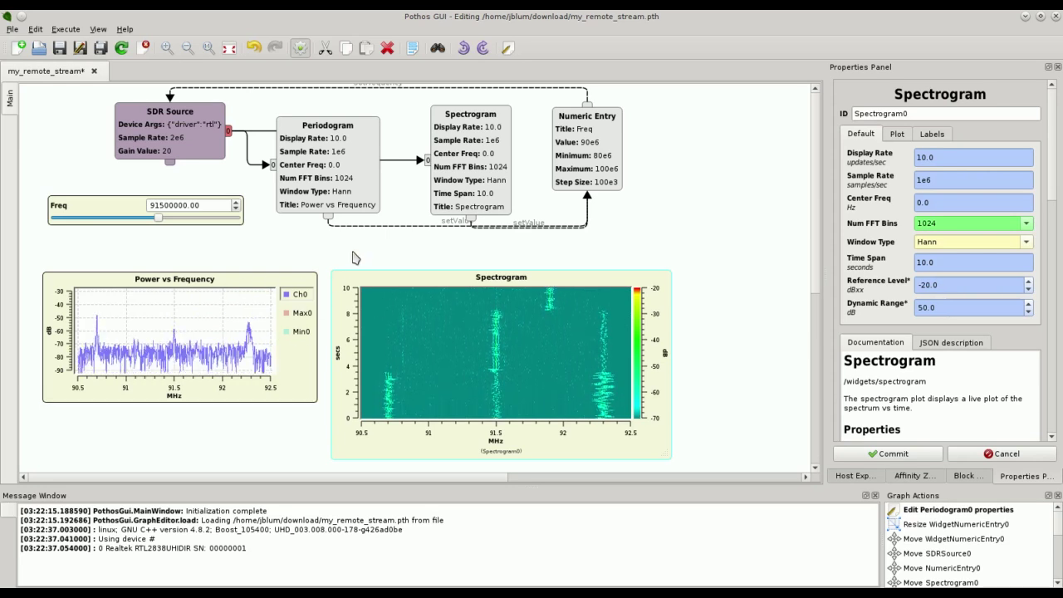
Shift the SDR Source block slightly down and to the left, and save the topology.
left_click_drag(213, 125, 202, 136)
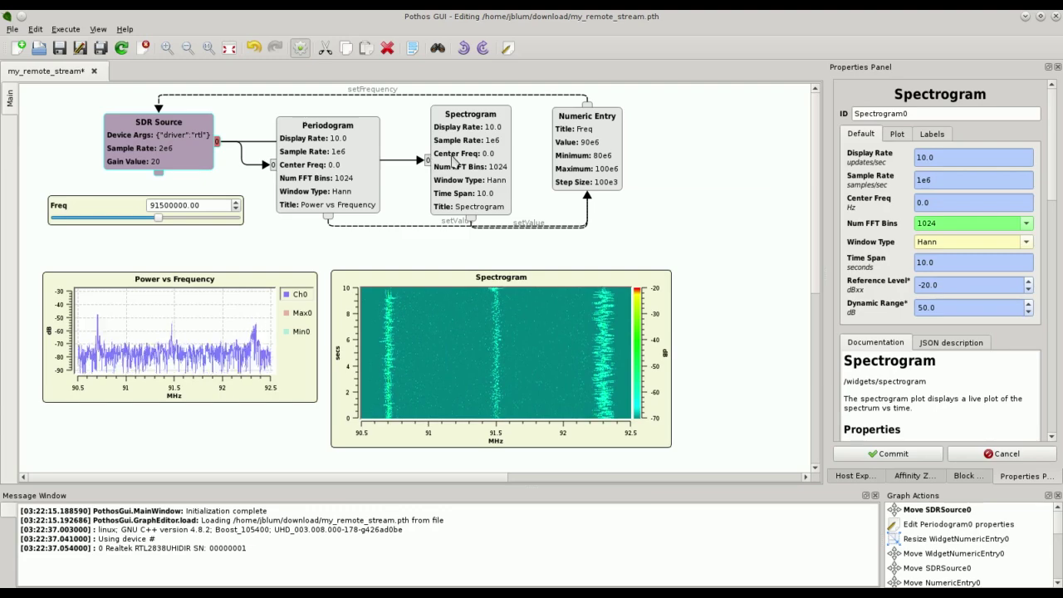
key("ctrl+s")
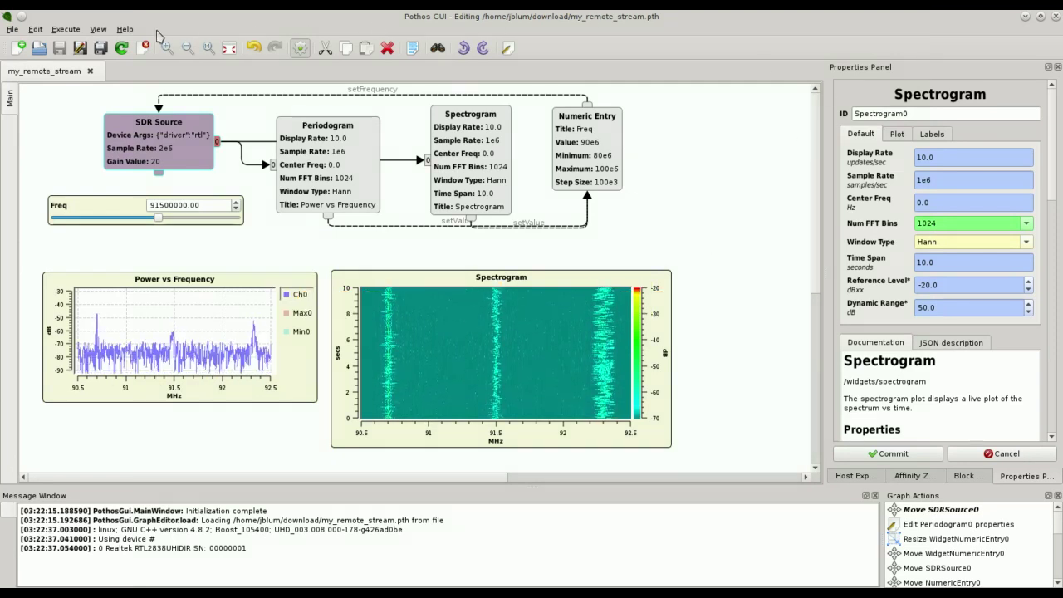
Examine the rendered graph view of the flattened topology with its network connections, and close the viewer.
left_click(68, 30)
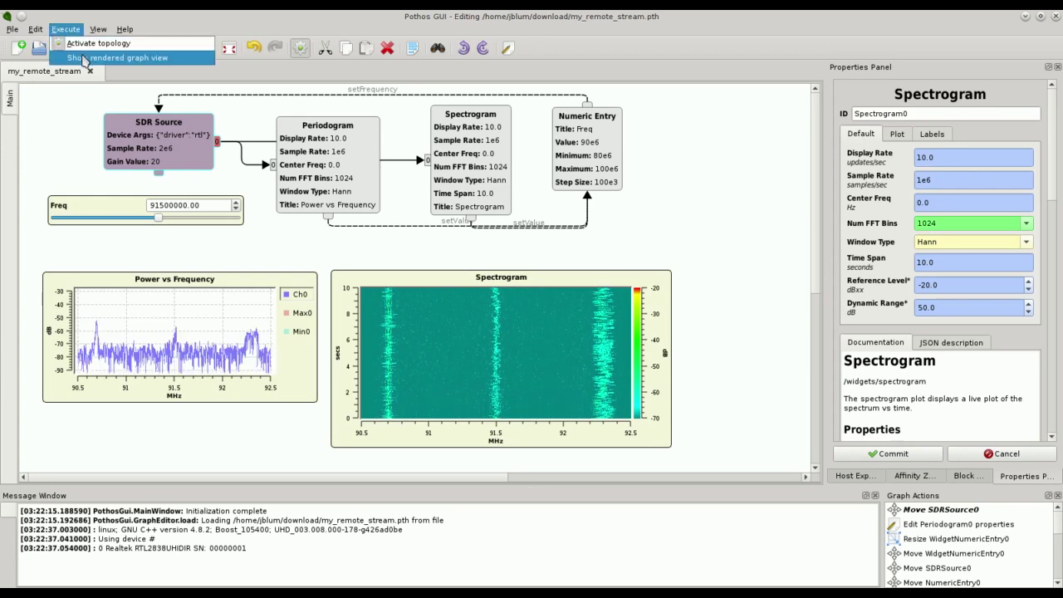
left_click(84, 58)
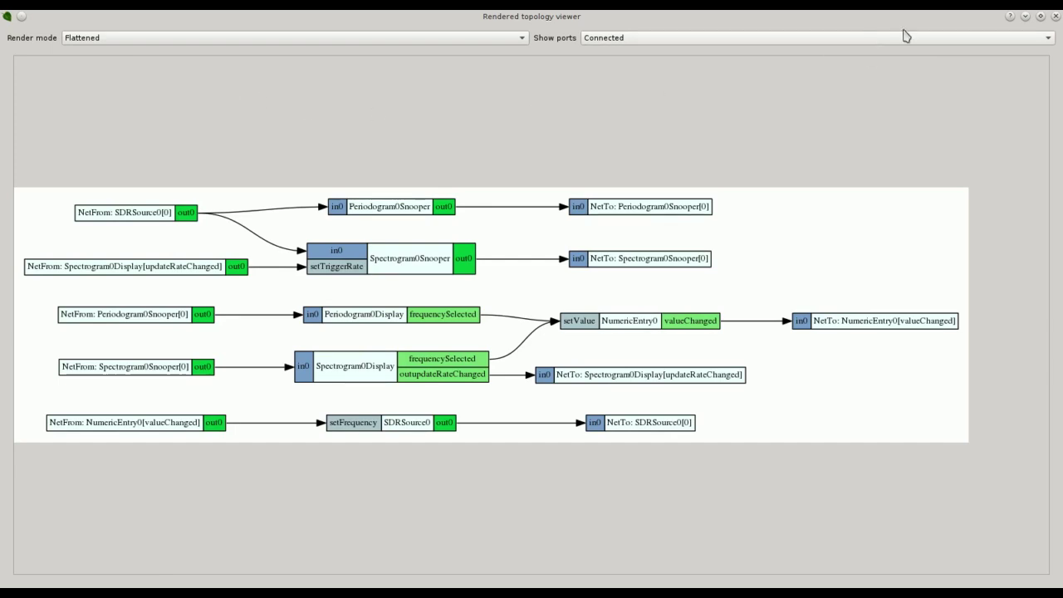
left_click(1055, 17)
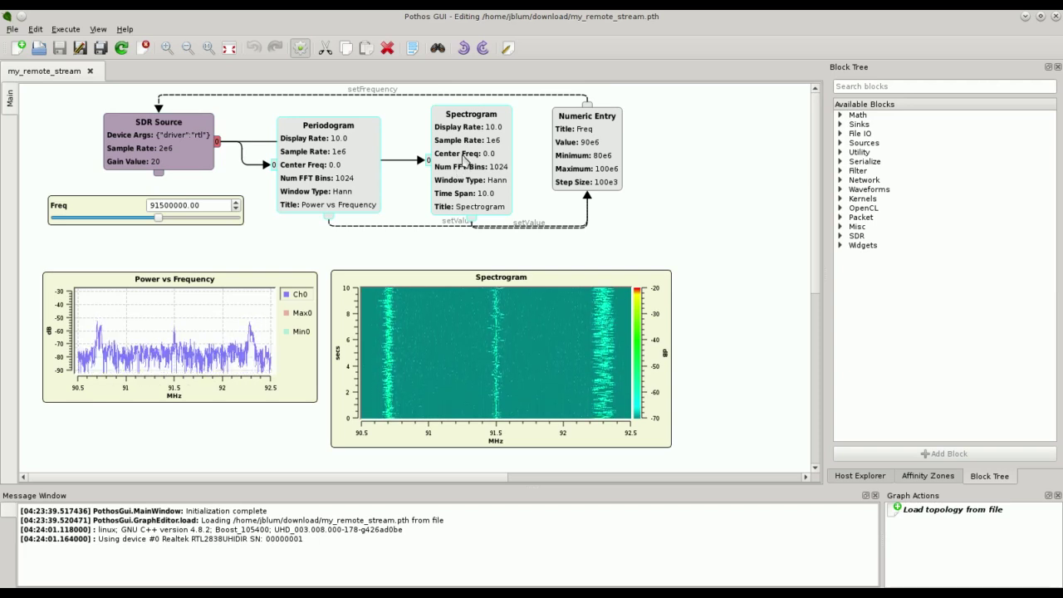
Assign the selected Periodogram and Spectrogram blocks to the remote affinity zone and show the rendered graph view.
right_click(466, 194)
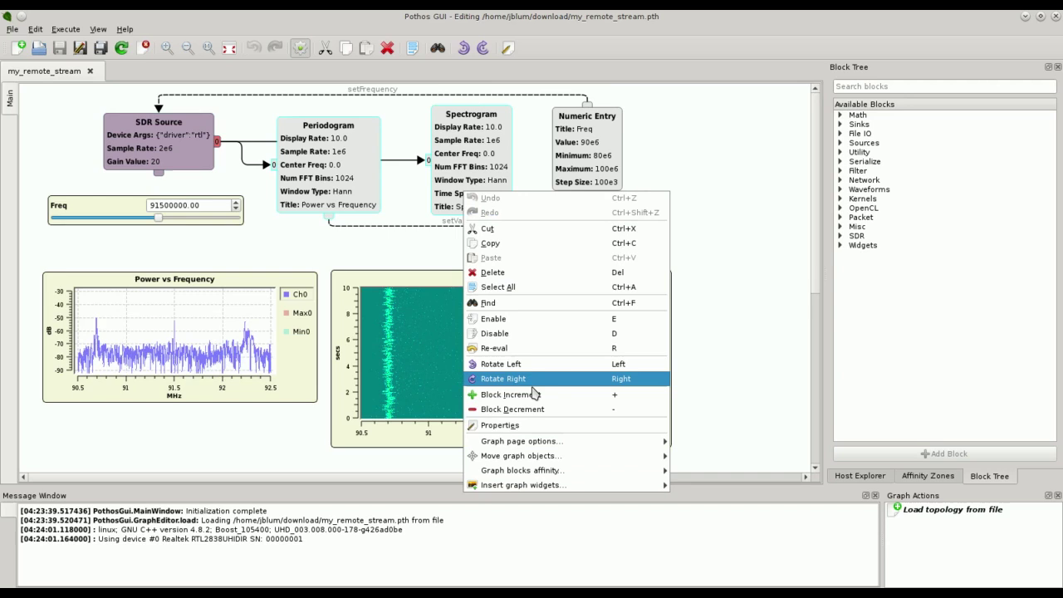
mouse_move(541, 471)
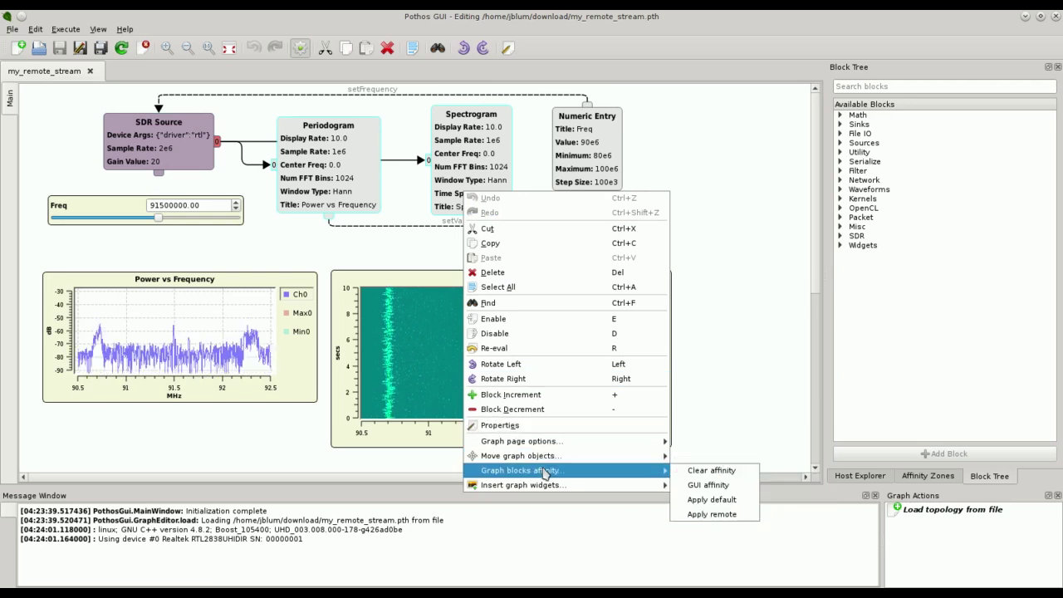
left_click(712, 515)
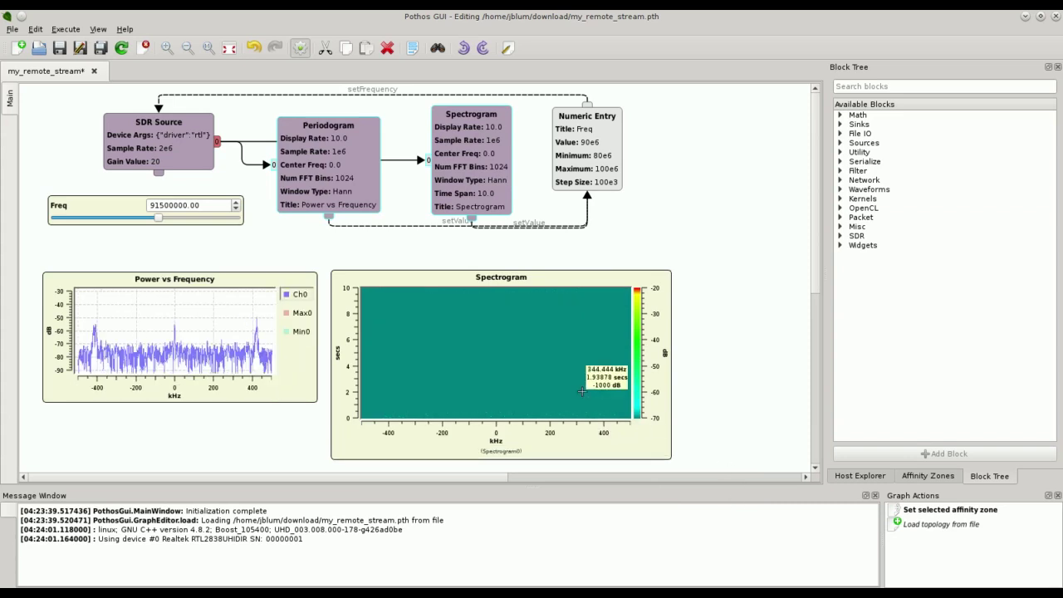
left_click(71, 30)
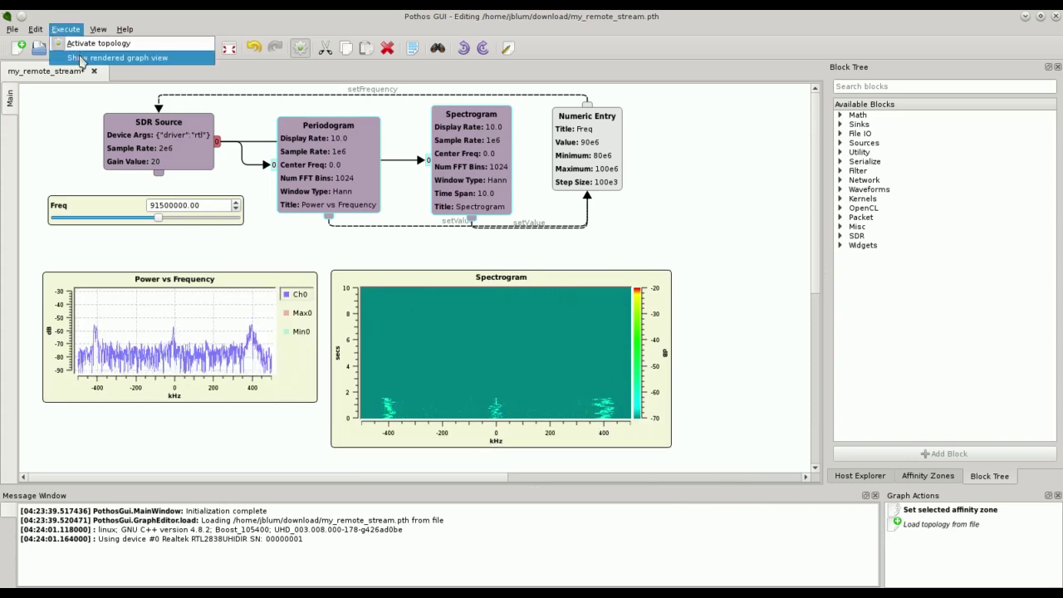
left_click(83, 59)
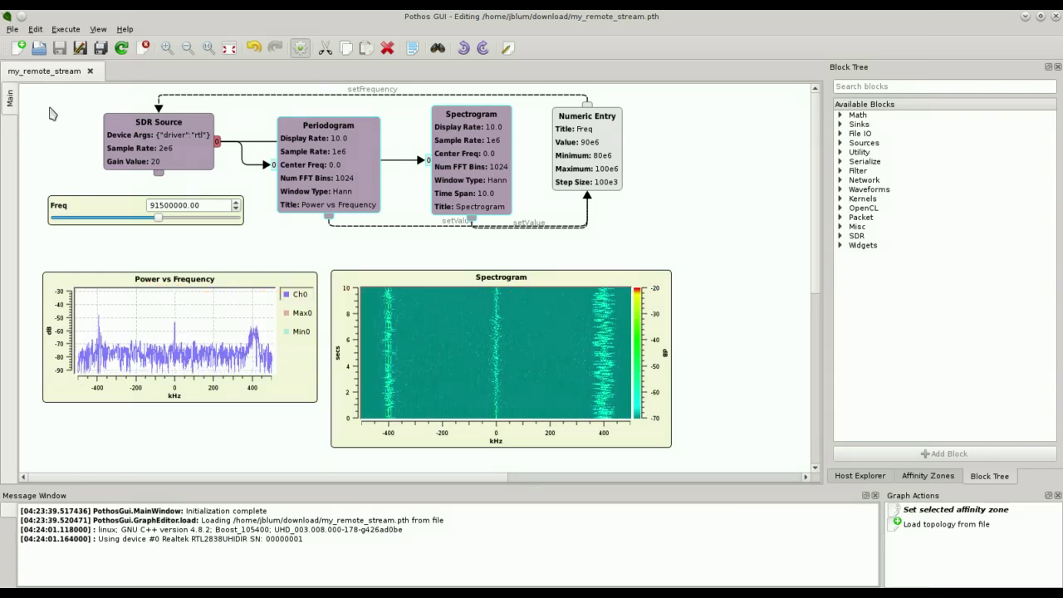
Switch to Konsole and stop the remote PothosUtil proxy server, and inspect the SDR Source and Periodogram properties in Pothos GUI for errors.
key("alt+Tab")
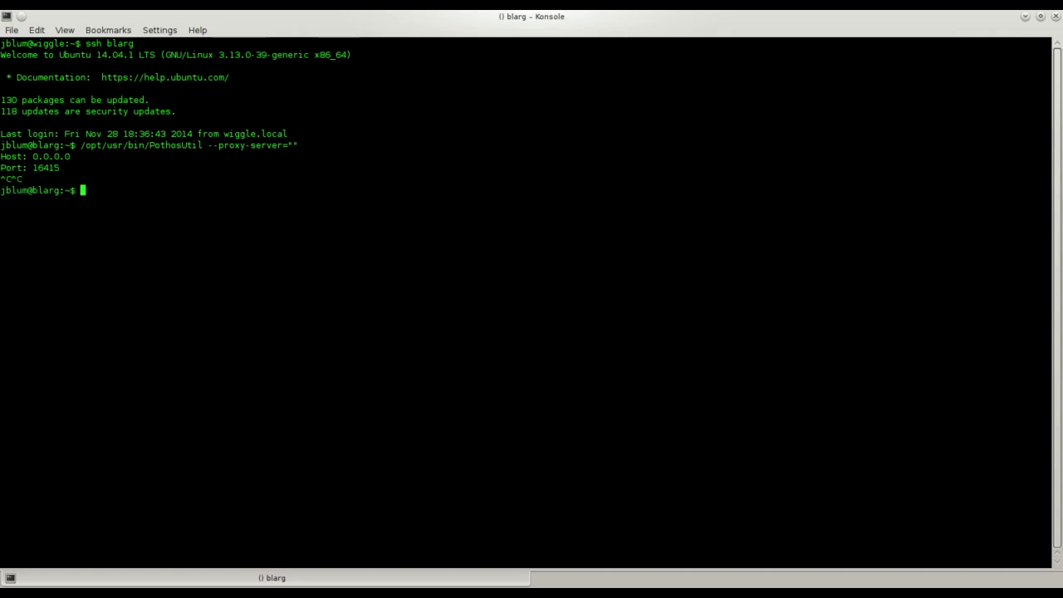
key("alt+Tab")
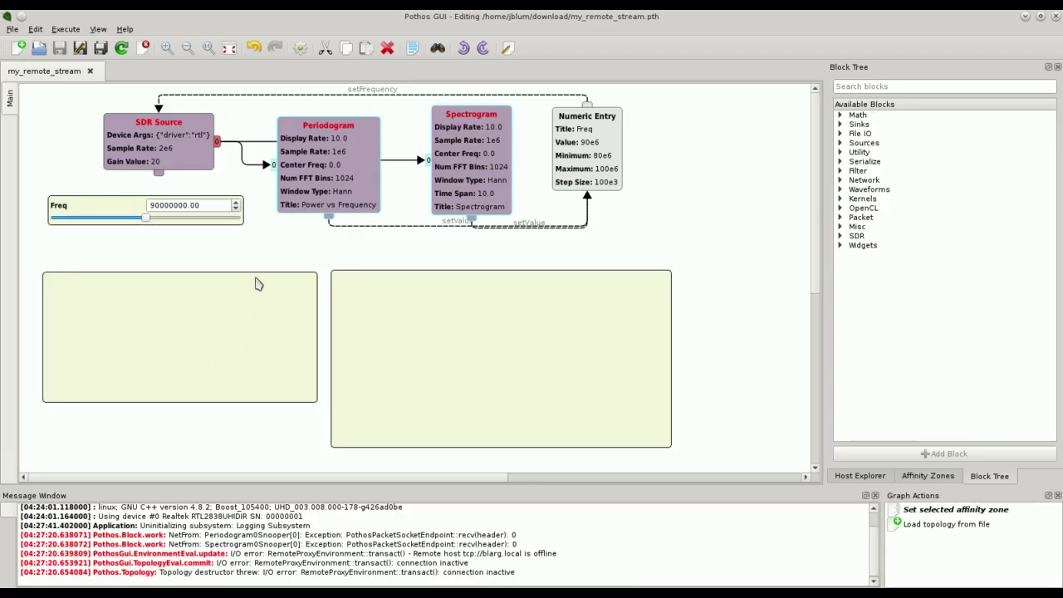
double_click(187, 157)
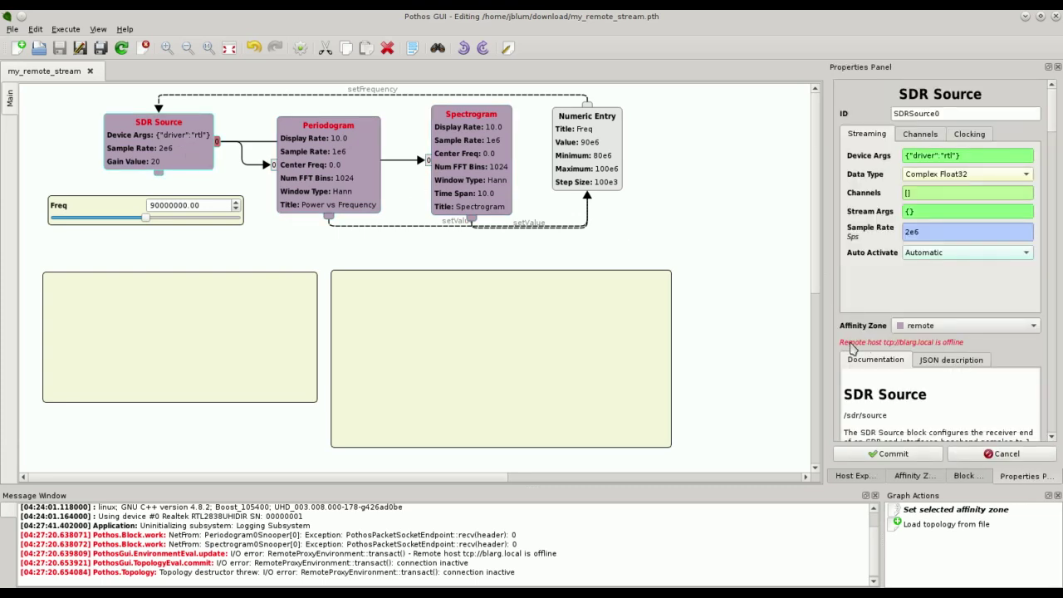
double_click(357, 147)
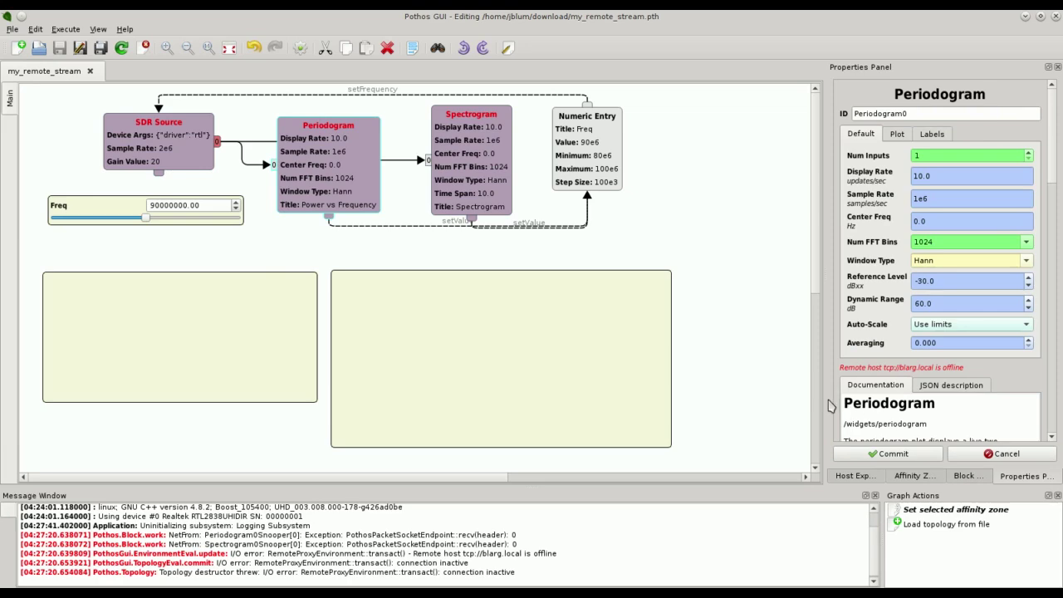
Rerun /opt/usr/bin/PothosUtil --proxy-server="" on the remote host in Konsole, and reactivate the topology in Pothos GUI.
key("alt+Tab")
key("Up")
key("Return")
key("alt+Tab")
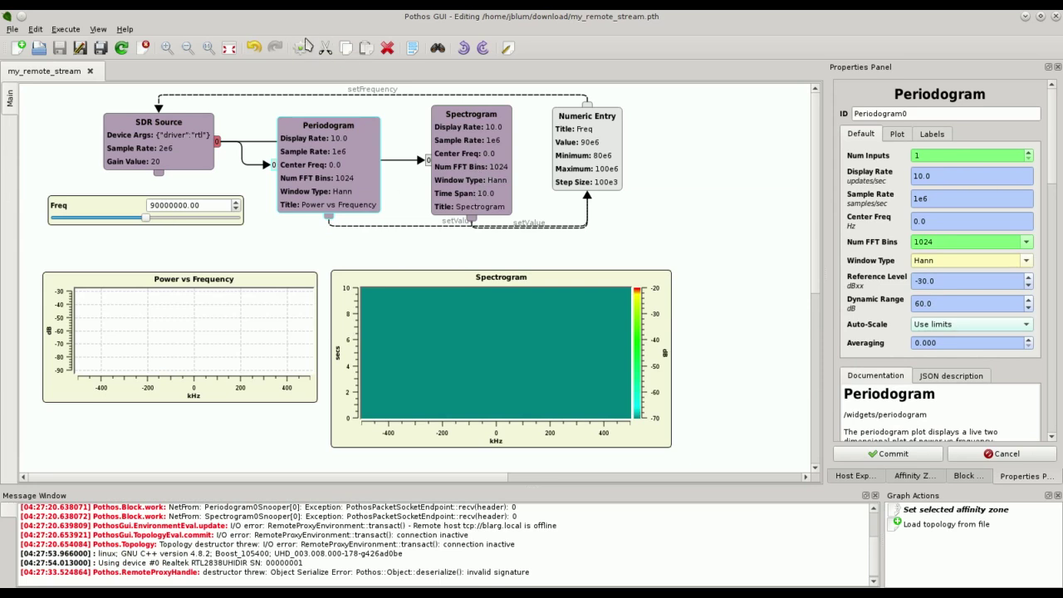
left_click(302, 50)
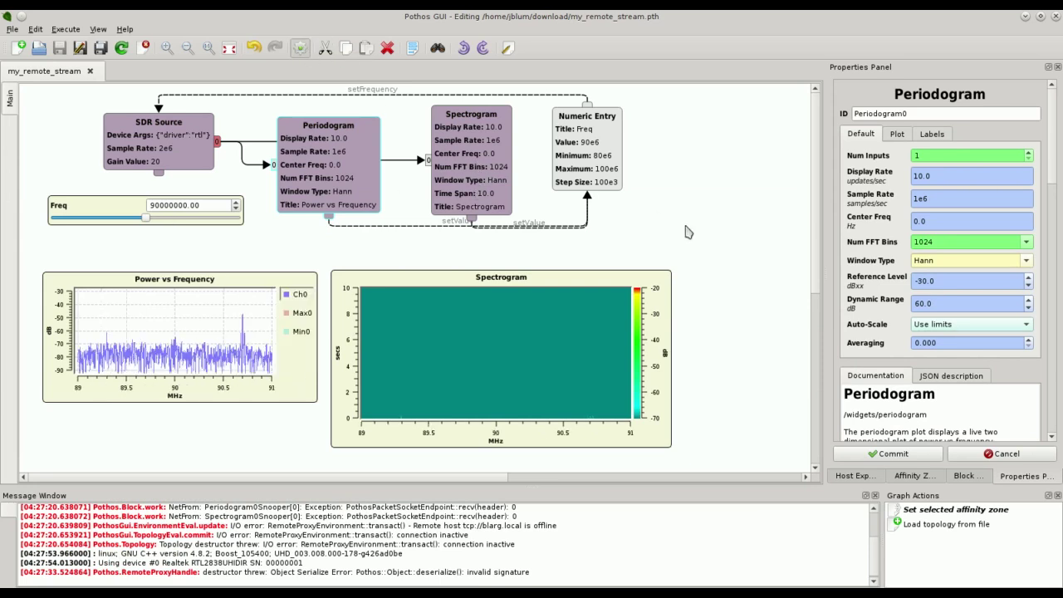